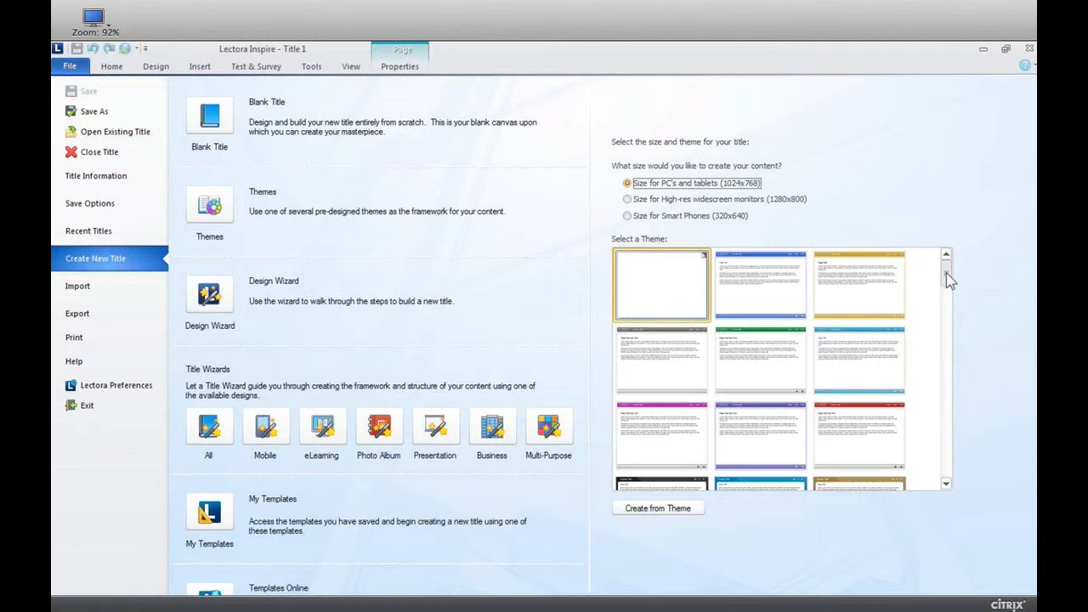
Create a new title from the blue page-curl theme with the script logo and round navigation icons.
left_click_drag(946, 274, 947, 296)
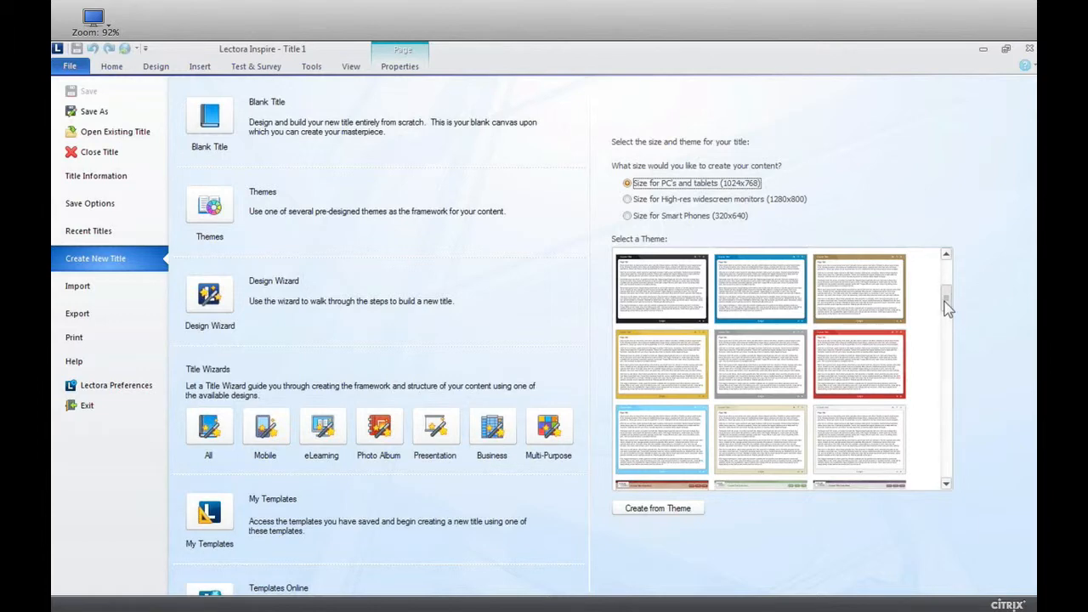
left_click_drag(946, 308, 929, 480)
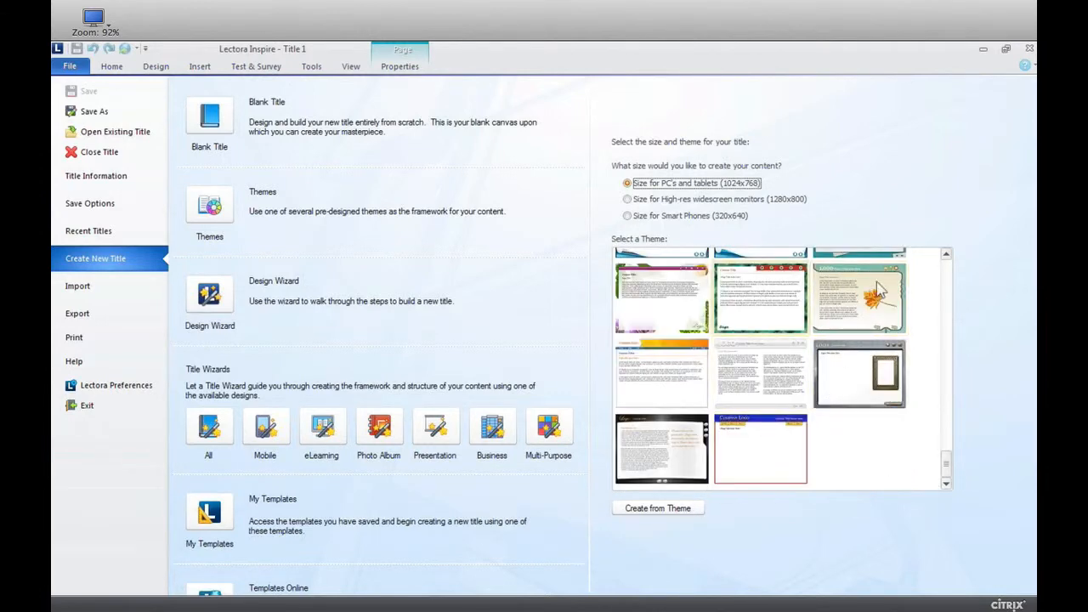
left_click(642, 357)
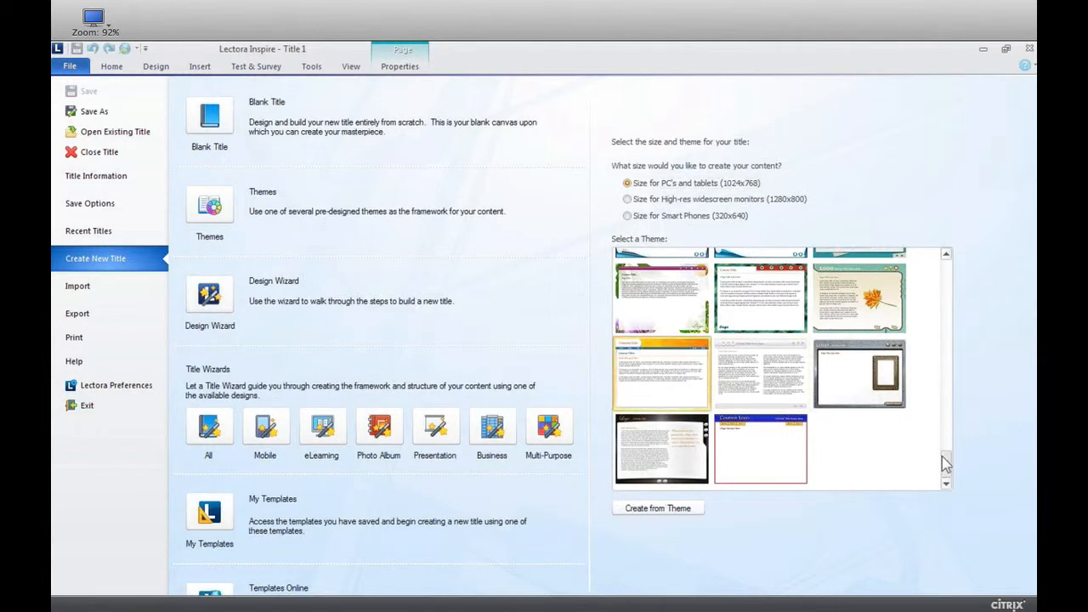
scroll(943, 462, "up", 3)
left_click(765, 334)
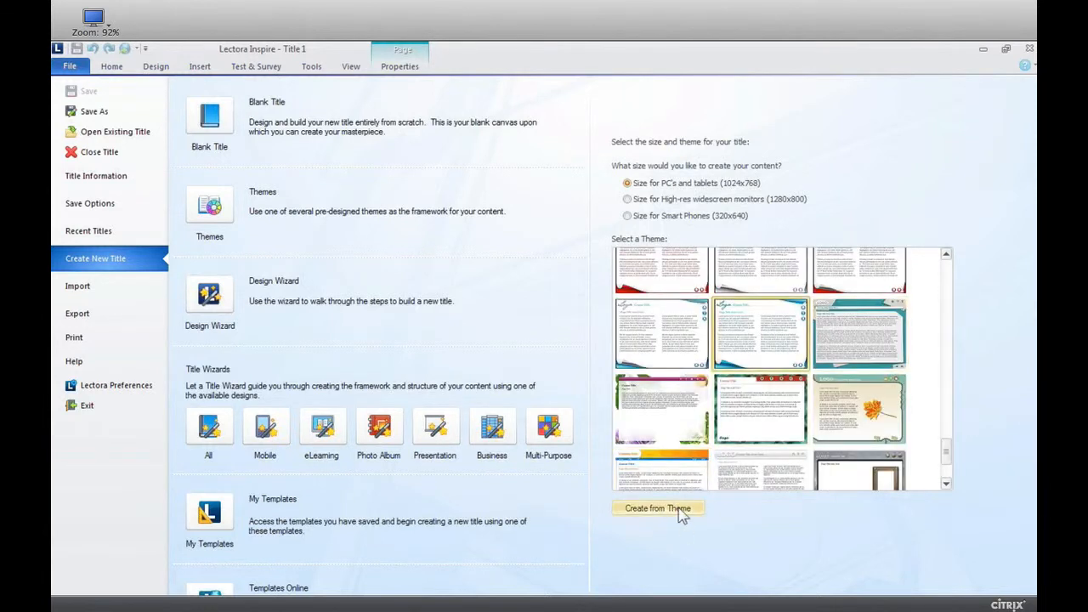
left_click(680, 513)
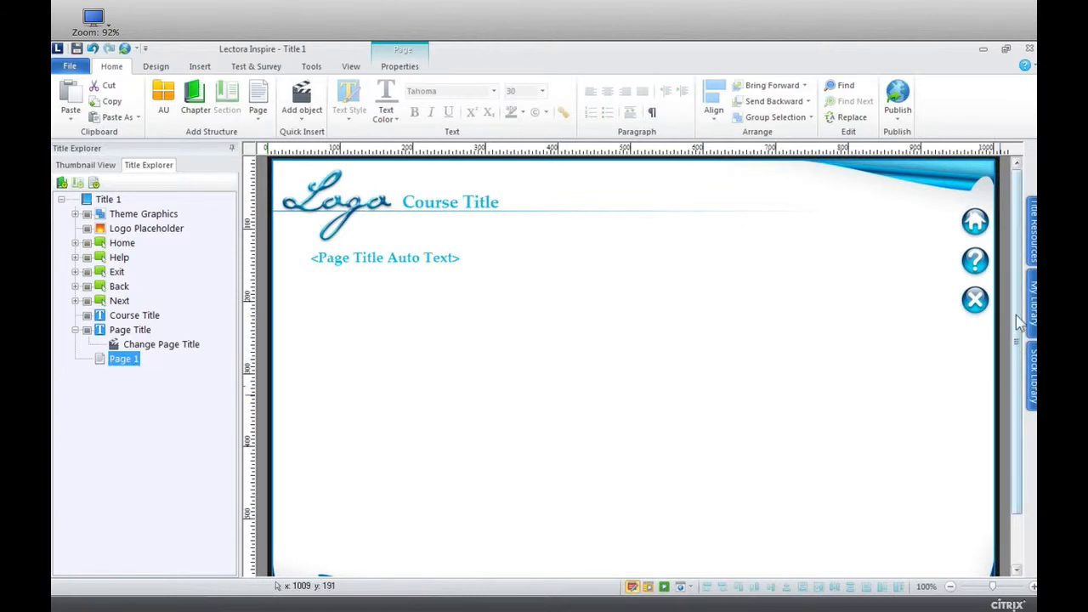
Replace the course title text in the page header with "Welcome to Design Themes".
scroll(950, 212, "down", 2)
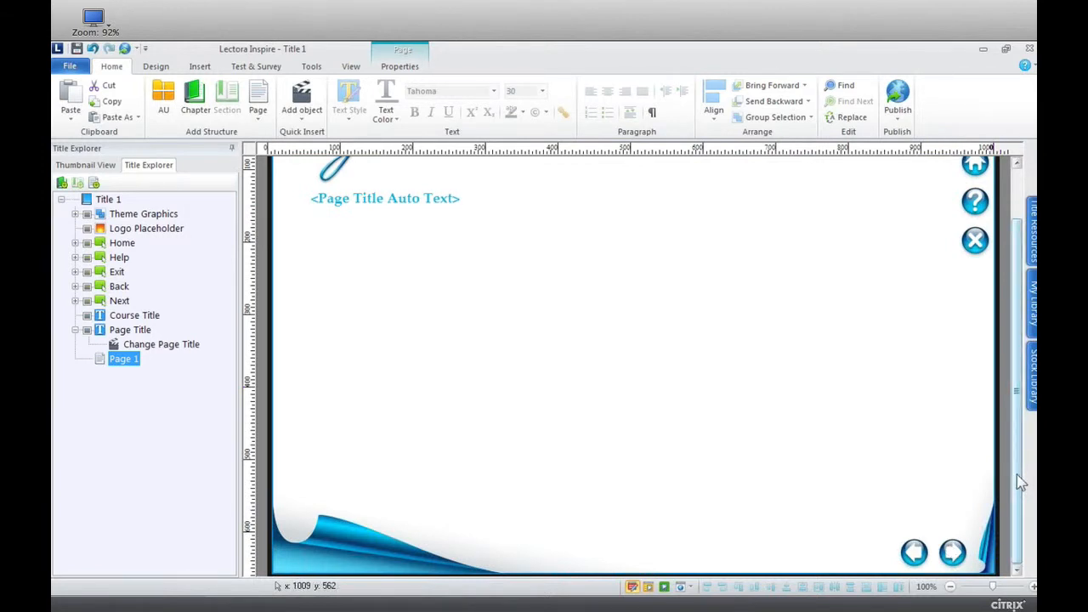
left_click_drag(1019, 480, 1010, 413)
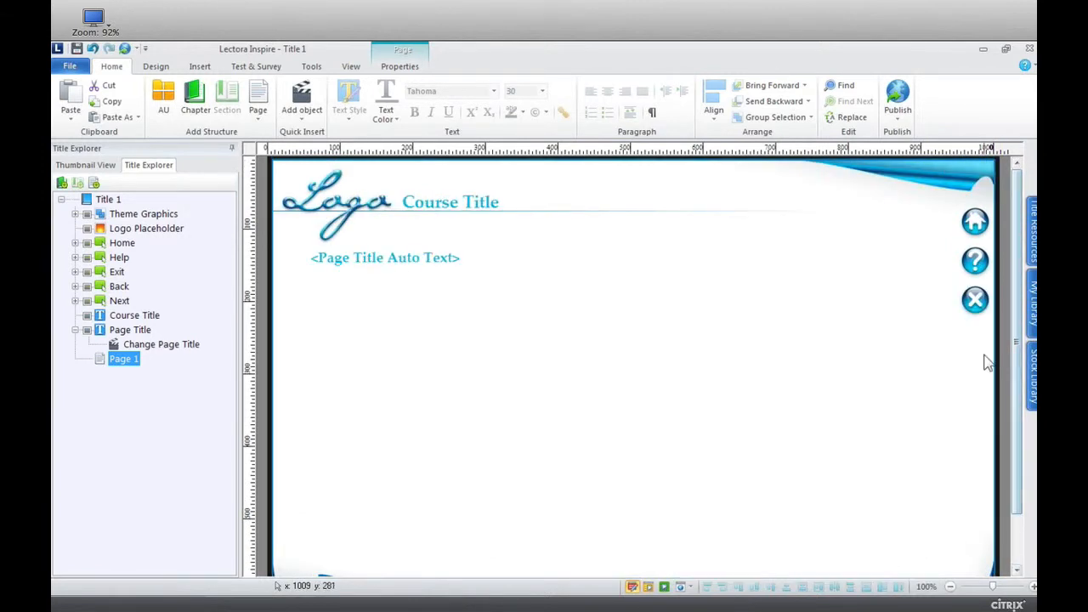
left_click(465, 202)
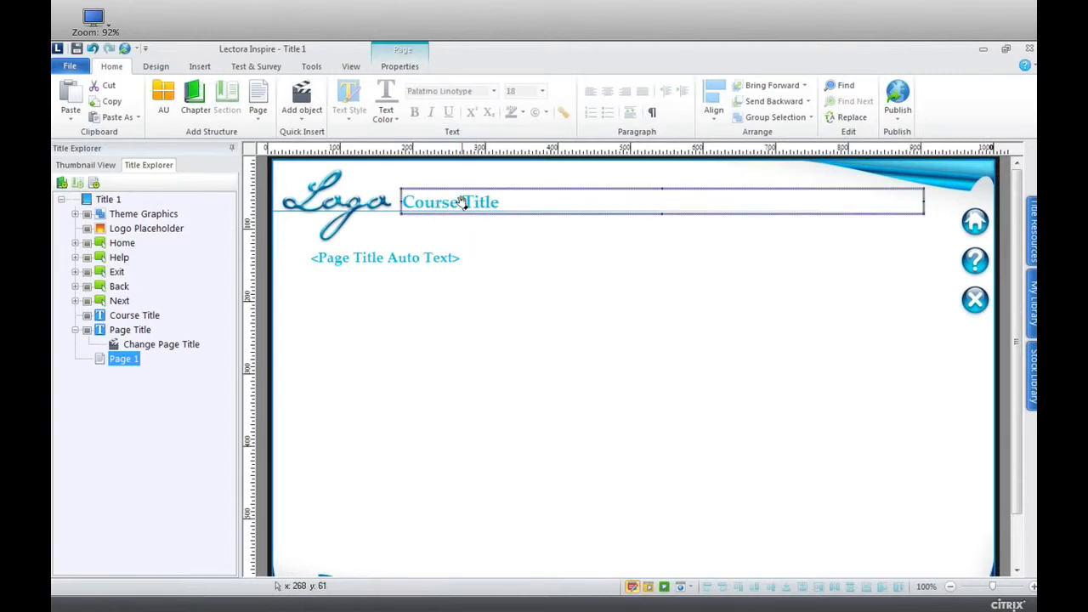
left_click(507, 200)
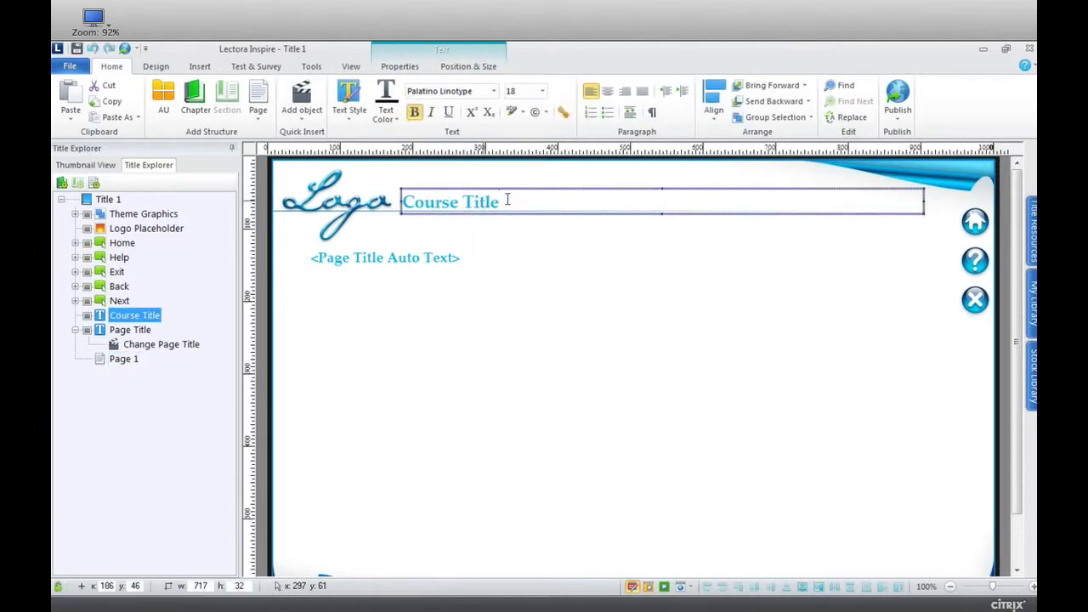
key("BackSpace")
key("BackSpace")
key("BackSpace")
key("BackSpace")
key("BackSpace")
key("BackSpace")
key("BackSpace")
key("BackSpace")
key("BackSpace")
key("BackSpace")
key("BackSpace")
key("BackSpace")
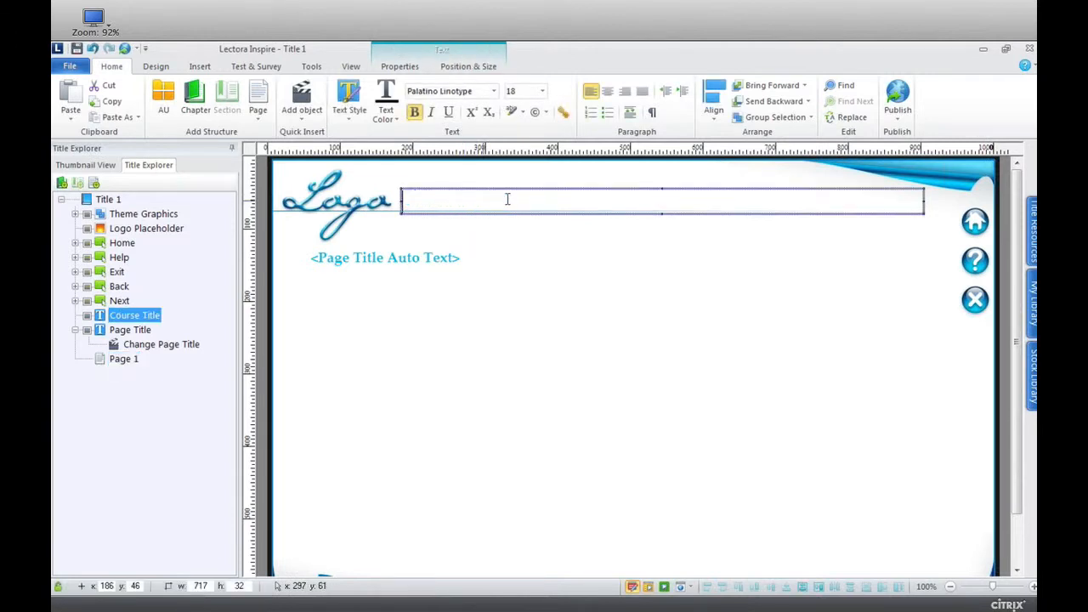
type("Welcome to ")
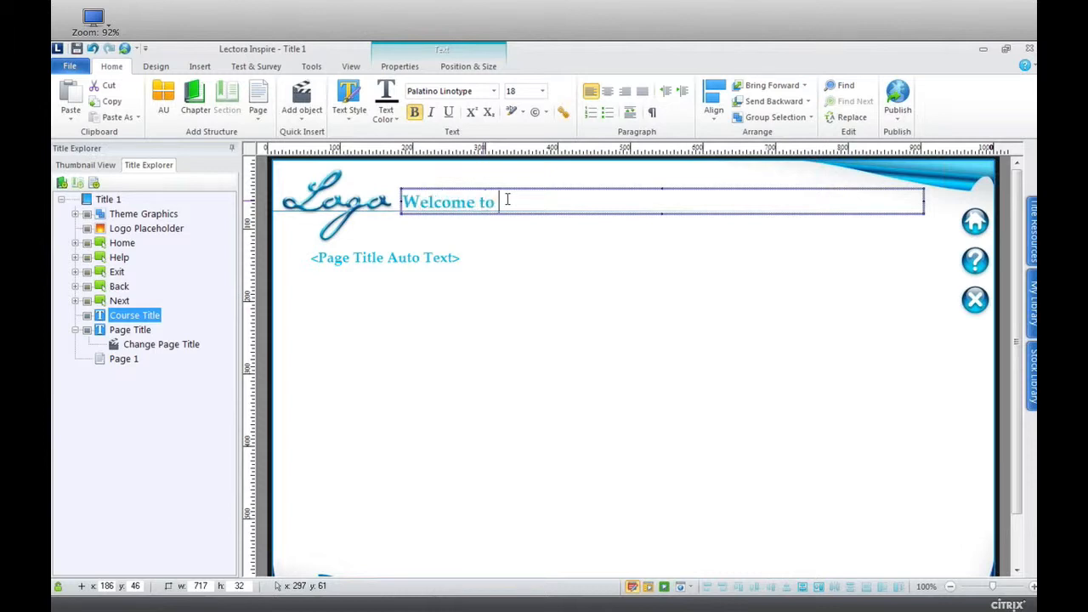
type("Lesign Themes")
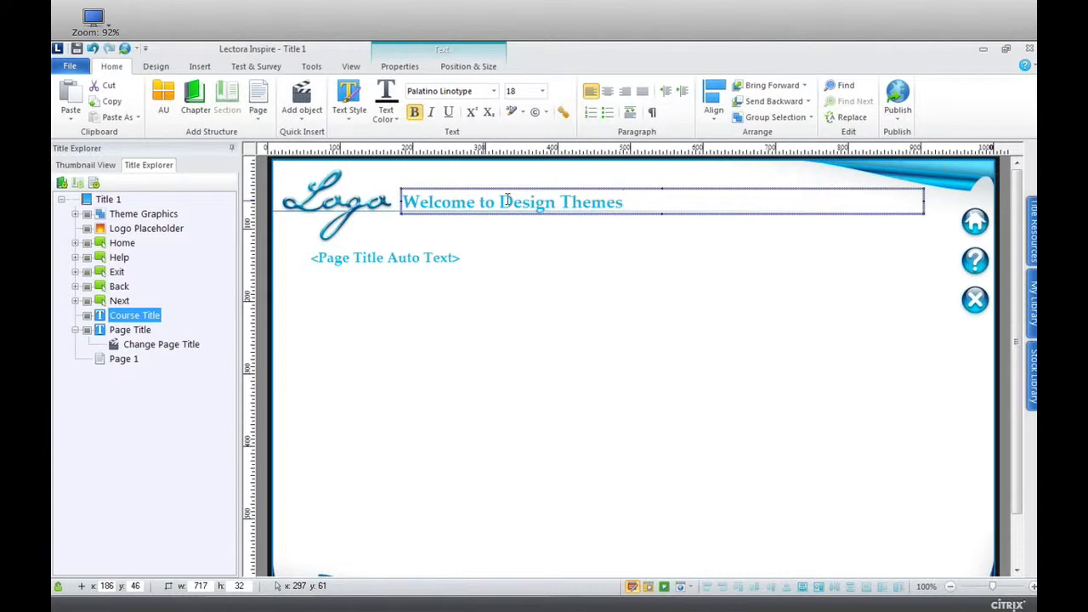
Insert LectoraLogo.jpg from My Library onto the page and delete the theme's script logo placeholder.
left_click(1032, 311)
left_click_drag(896, 245, 524, 338)
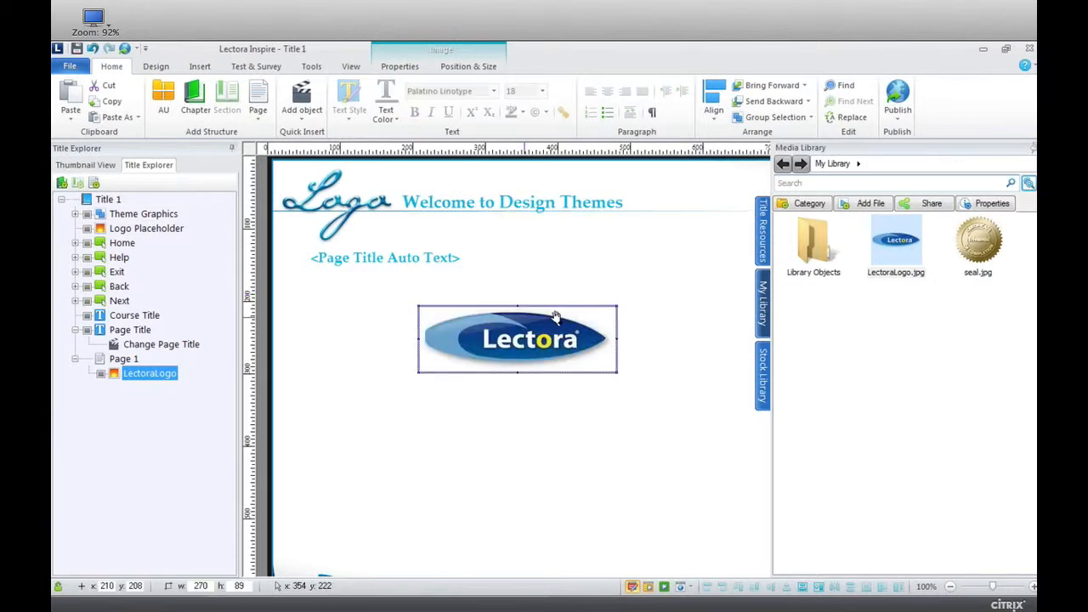
left_click(346, 195)
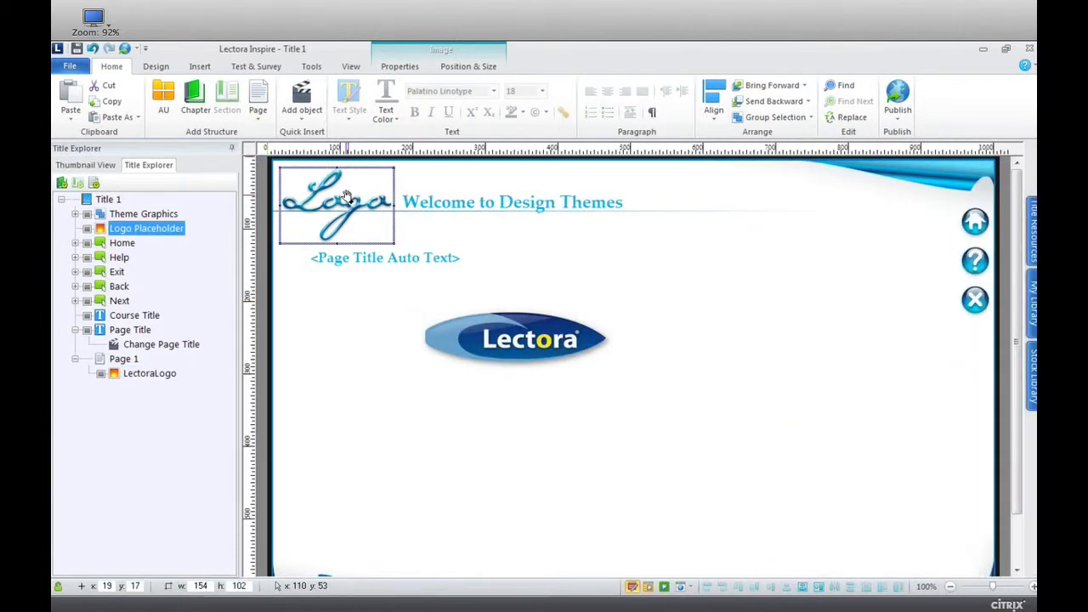
key("Delete")
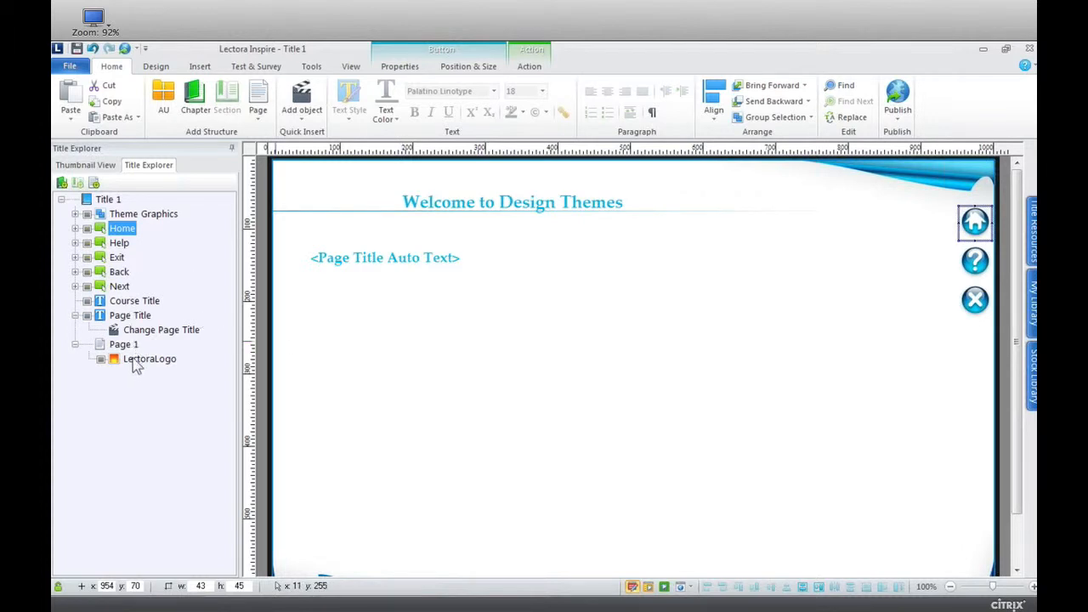
Move LectoraLogo from Page 1 to the title level and place it in the page's upper-left corner, scaled to about 158 × 52.
left_click_drag(136, 365, 136, 309)
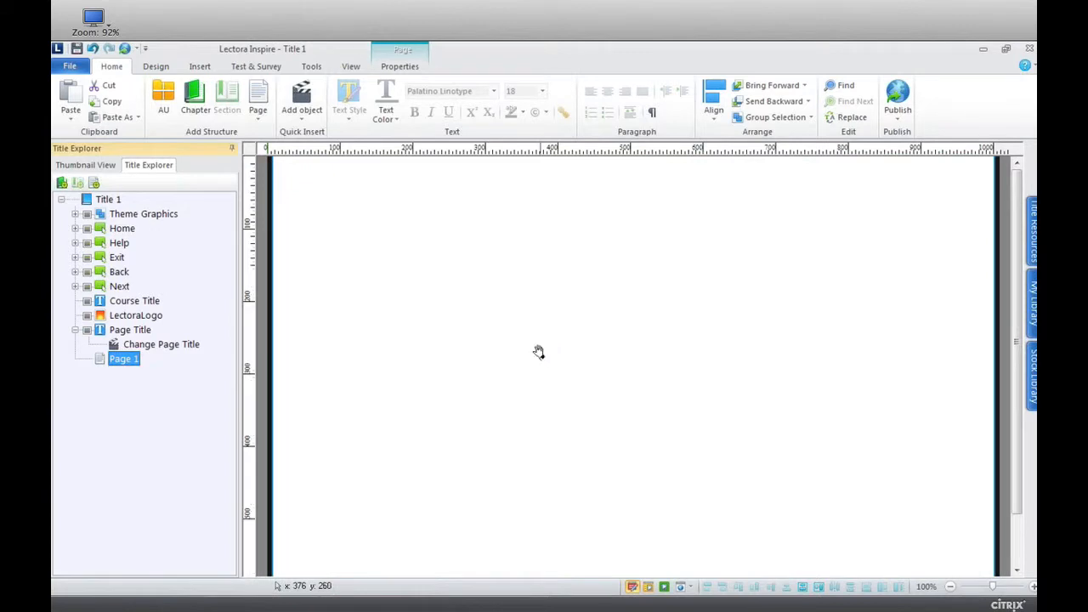
left_click_drag(527, 341, 306, 126)
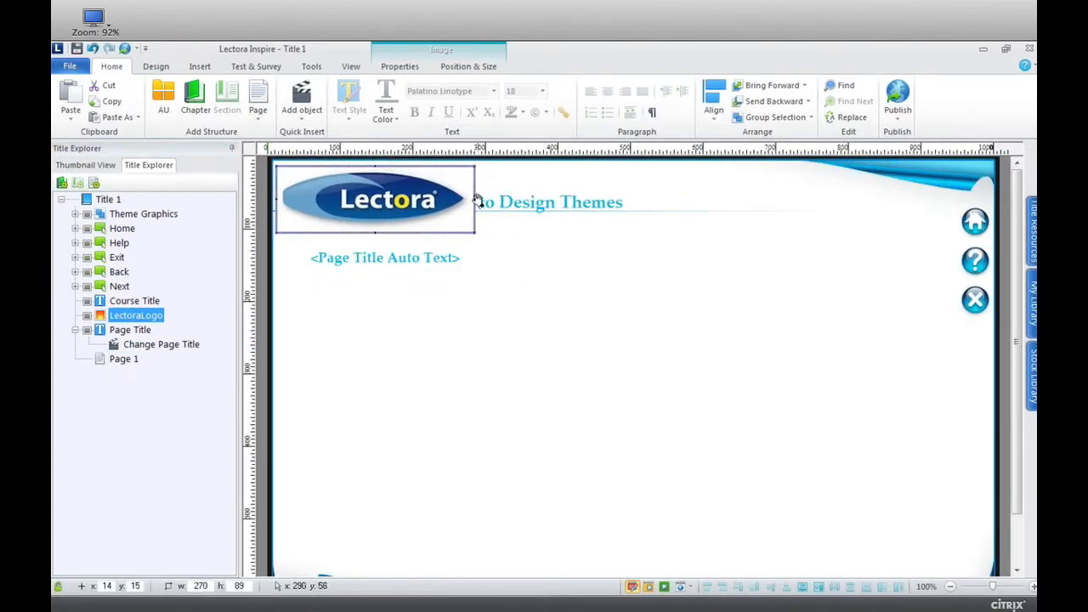
left_click_drag(475, 199, 394, 187)
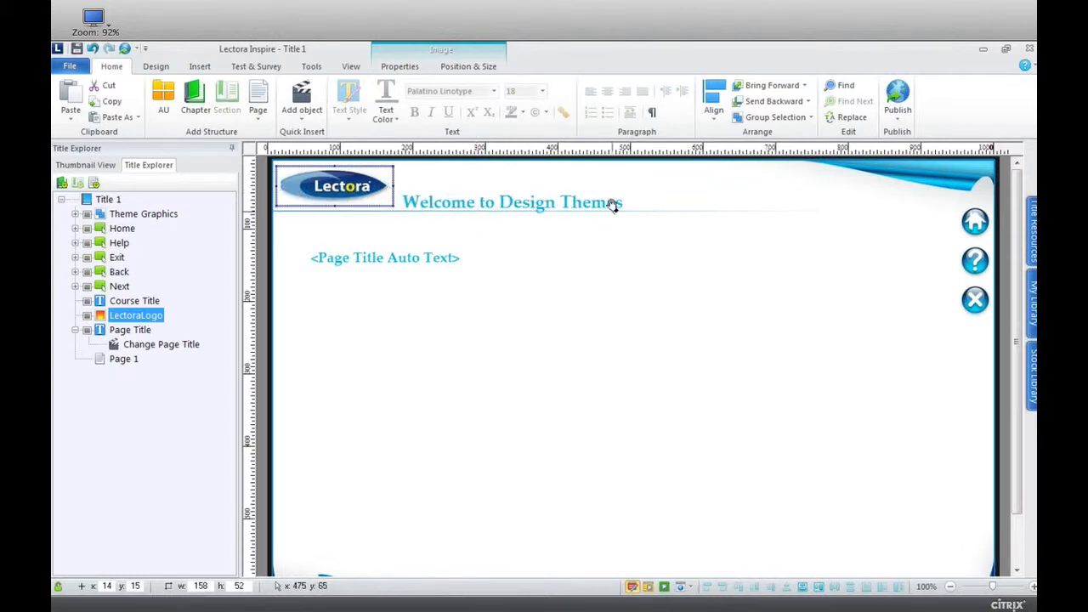
Rename Page 1 as "Welcome" and preview the page to check its automatic page title.
left_click(138, 361)
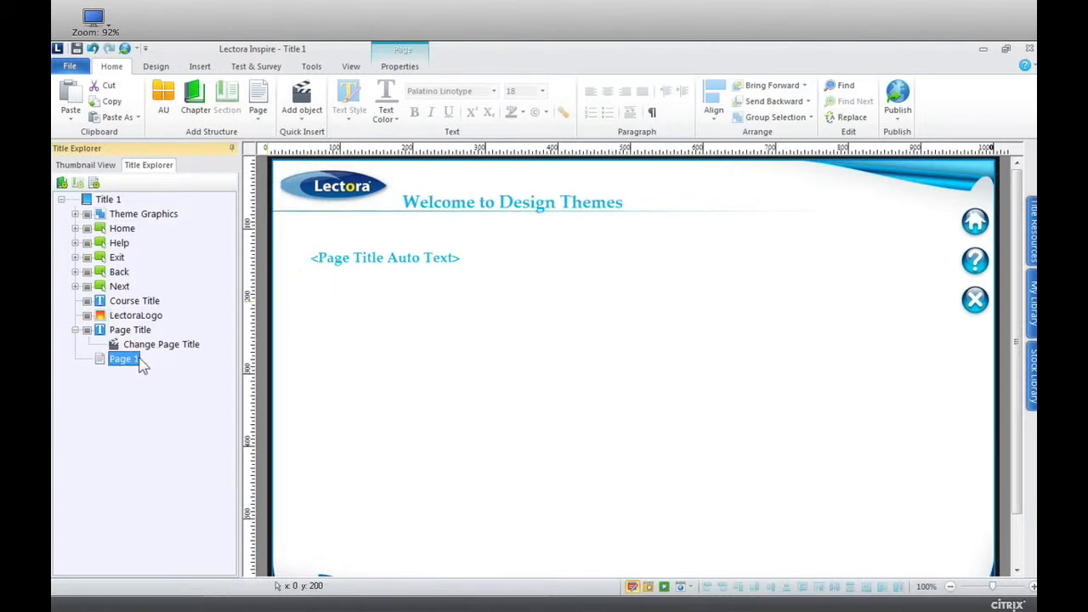
left_click(138, 361)
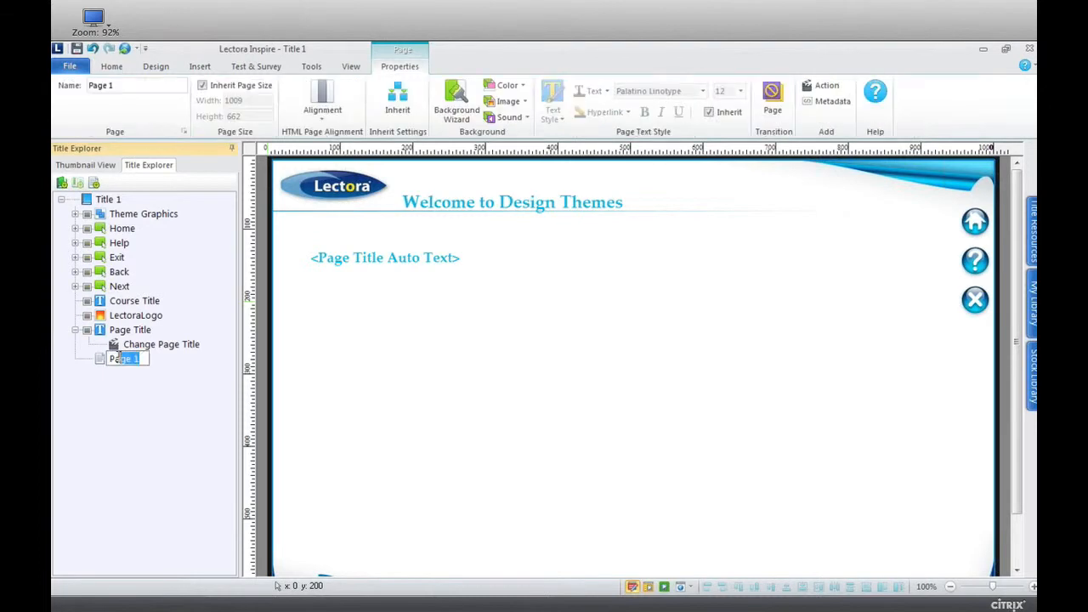
type("Welcome")
key("Return")
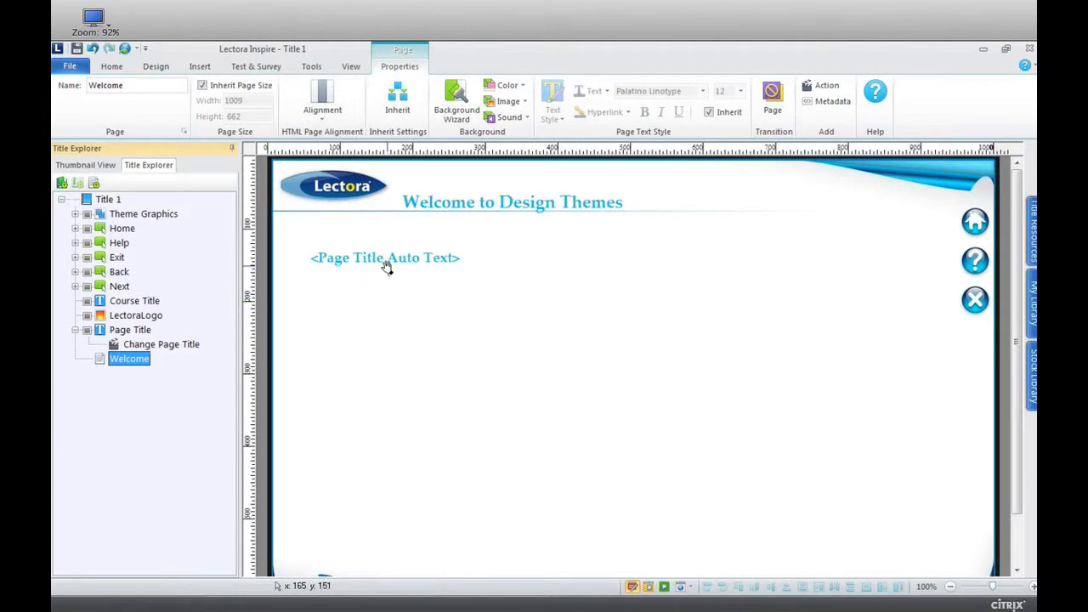
left_click(134, 331)
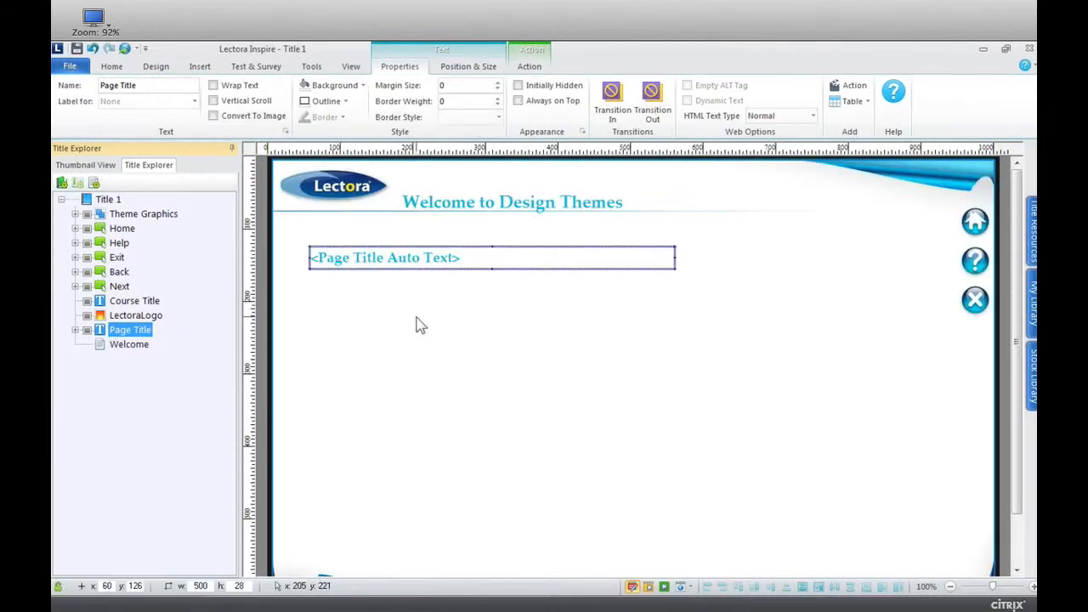
key("F10")
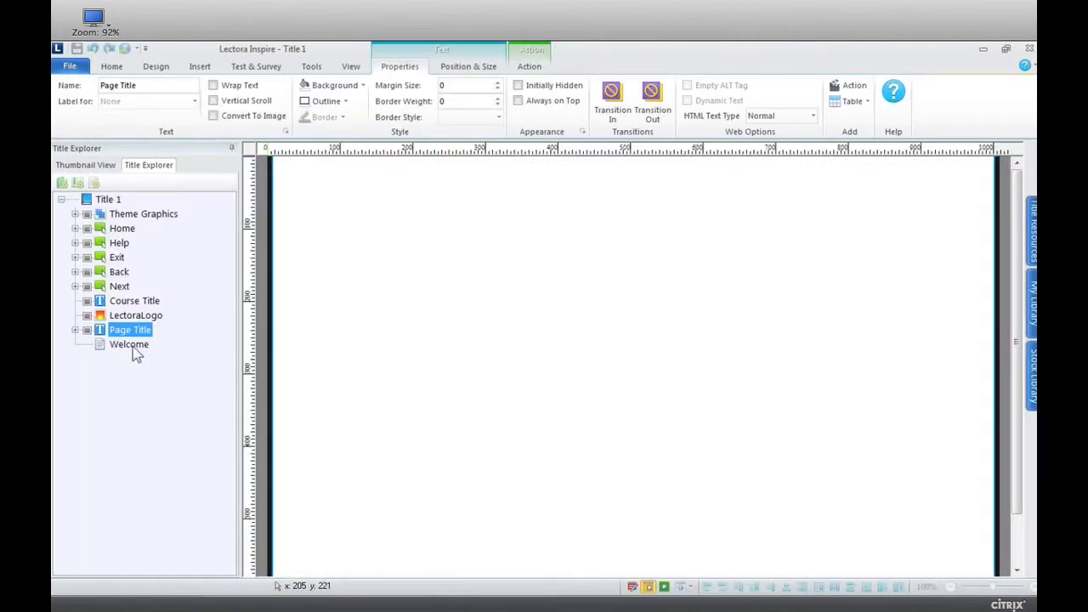
Return to editing and rename the Welcome page as "Objectives".
left_click(132, 344)
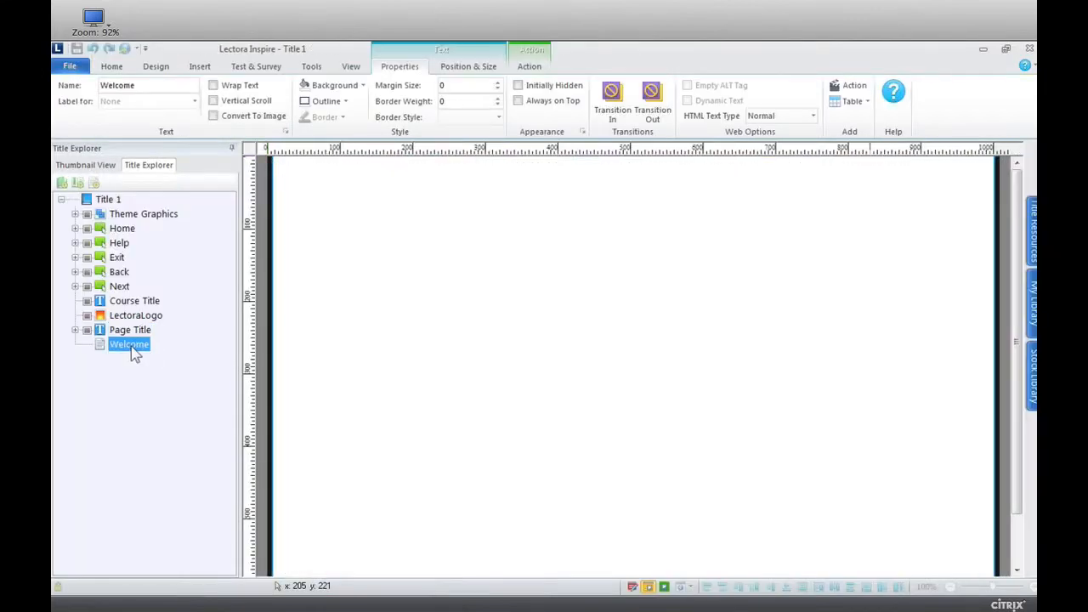
left_click(130, 345)
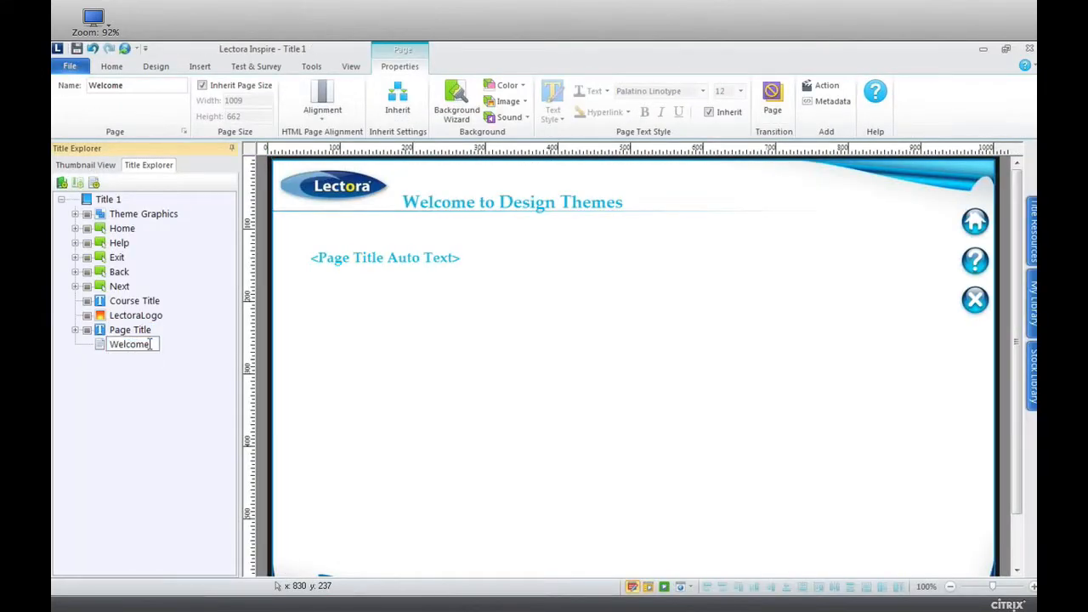
left_click_drag(150, 343, 103, 342)
type("Objectives")
key("Return")
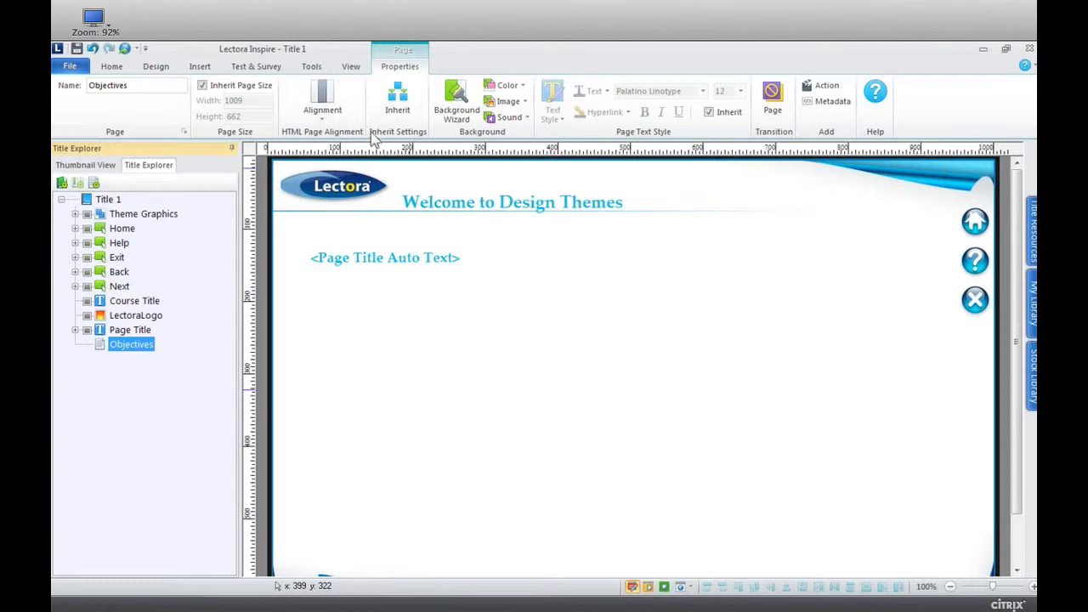
Apply the title theme with the white page, blue header bar and small green plant picture in its thumbnail.
left_click(155, 68)
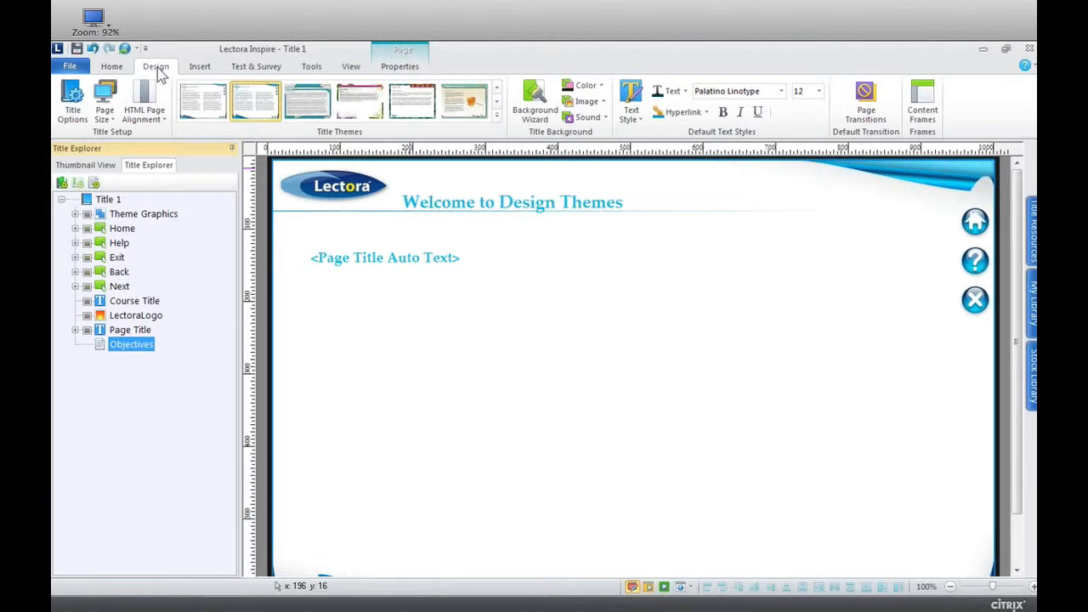
left_click(497, 88)
left_click(497, 88)
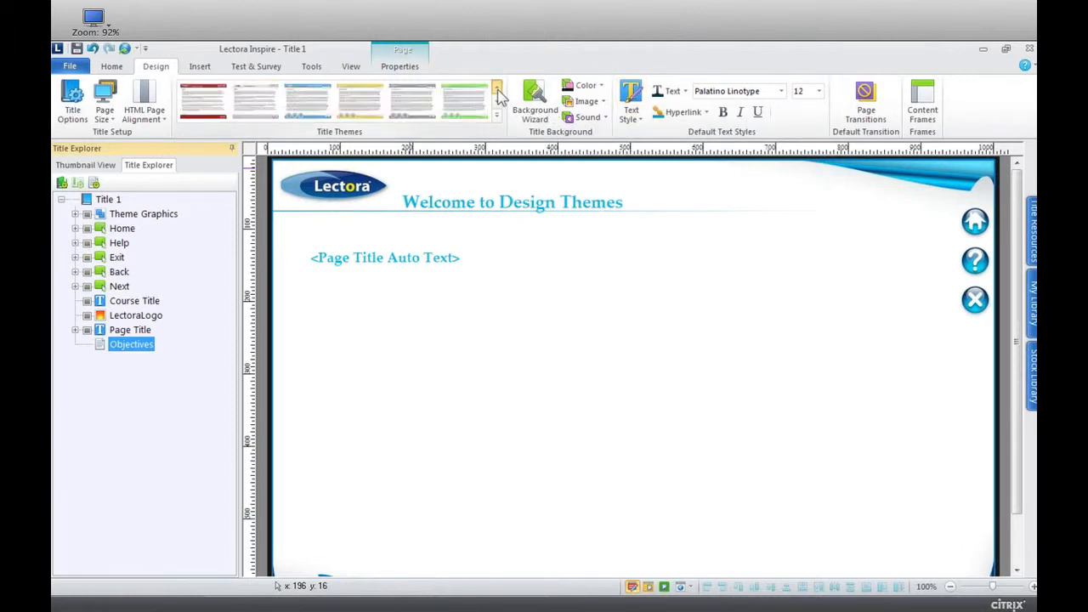
left_click(498, 88)
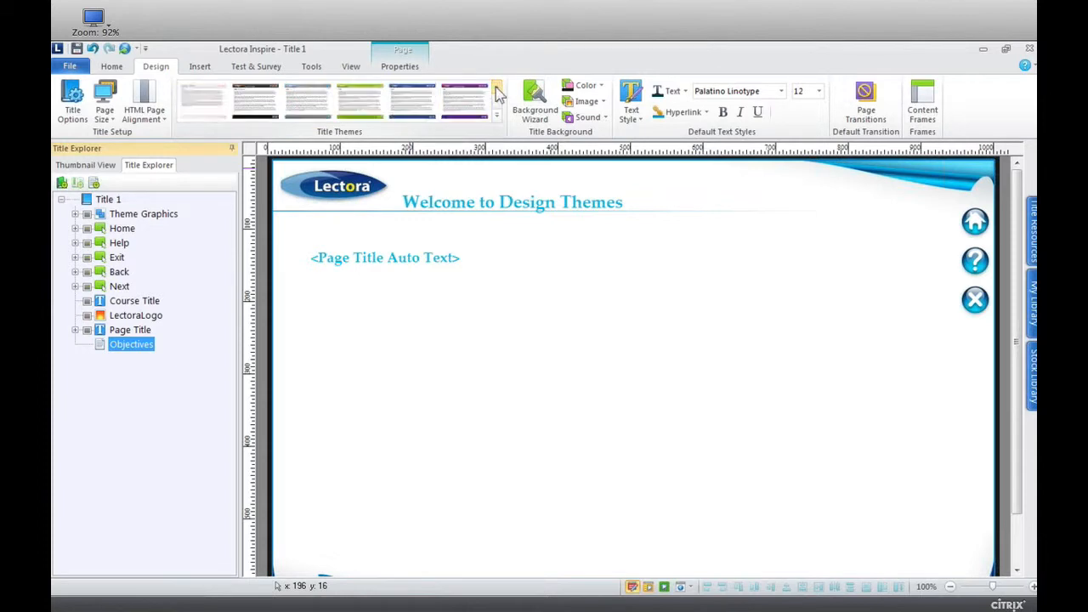
left_click(497, 89)
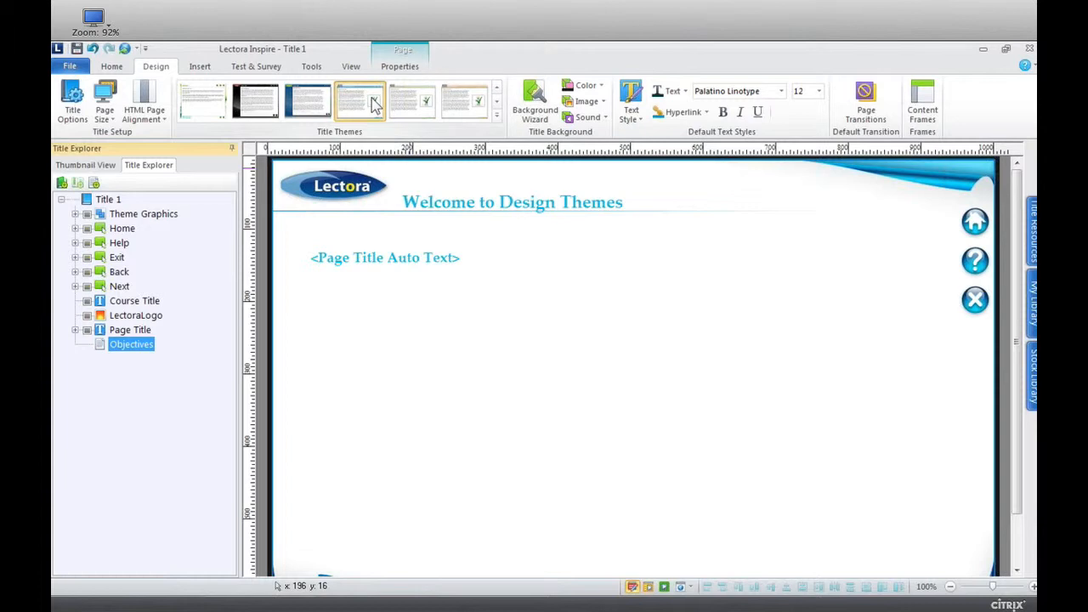
left_click(375, 102)
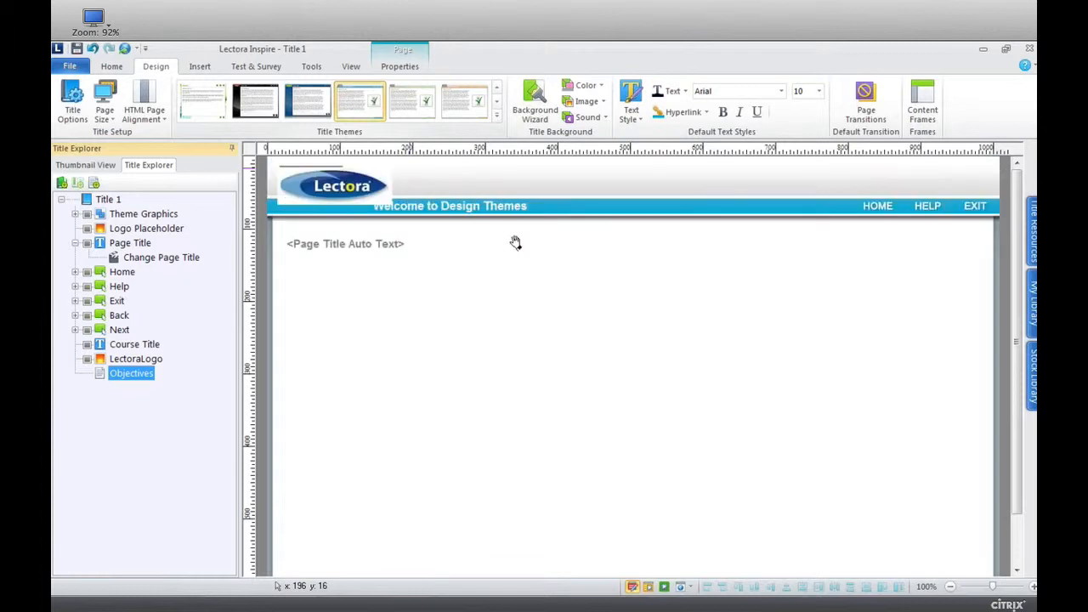
Fit the Lectora logo above the blue header bar at about 117 × 38 and delete the theme's gray LOGO placeholder.
left_click(378, 196)
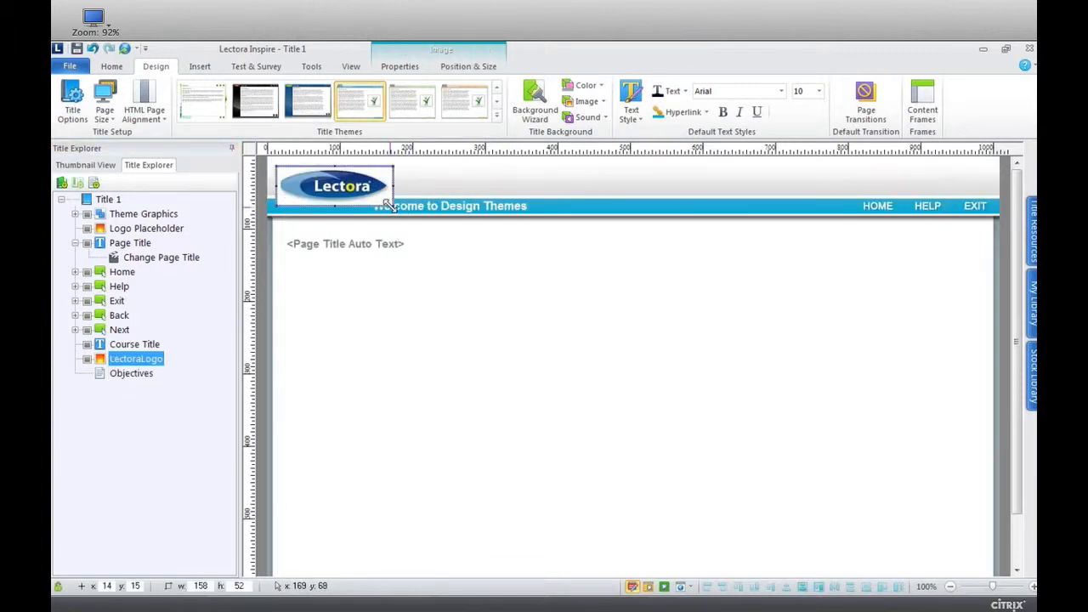
left_click_drag(391, 209, 331, 171)
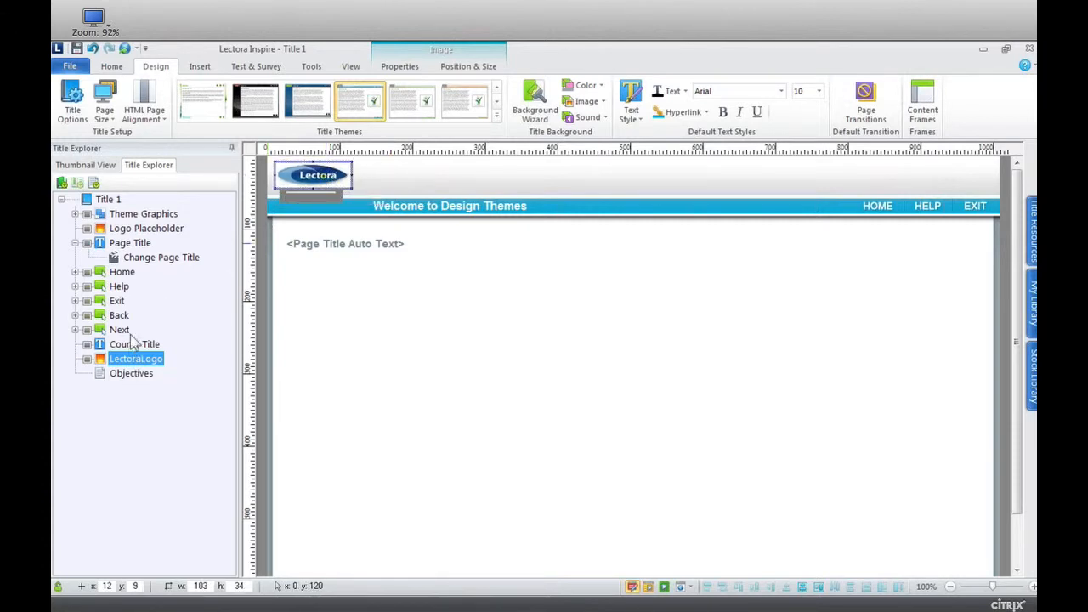
left_click(137, 230)
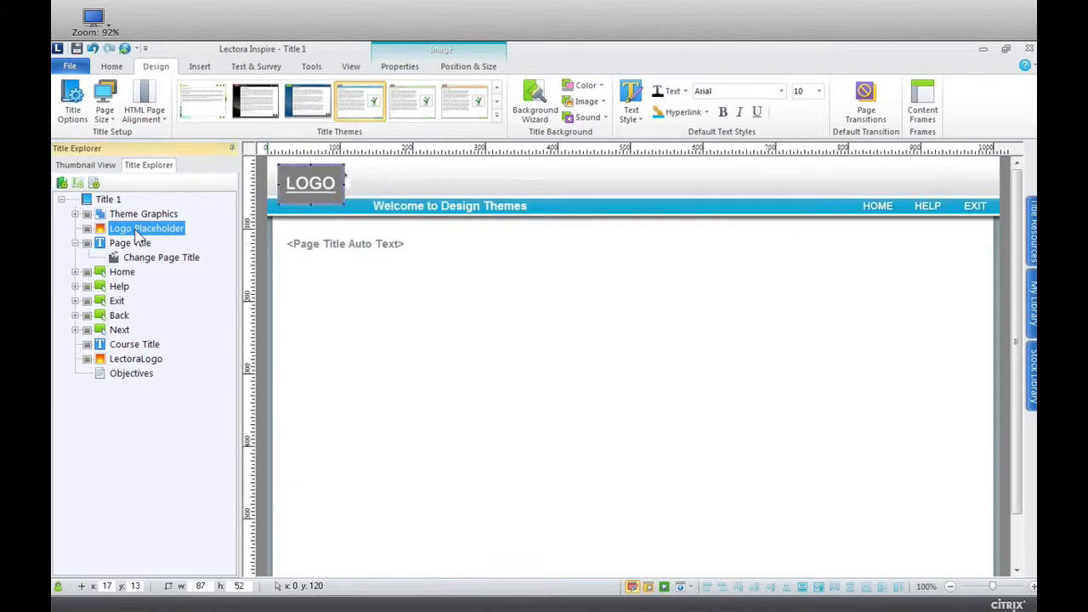
key("Delete")
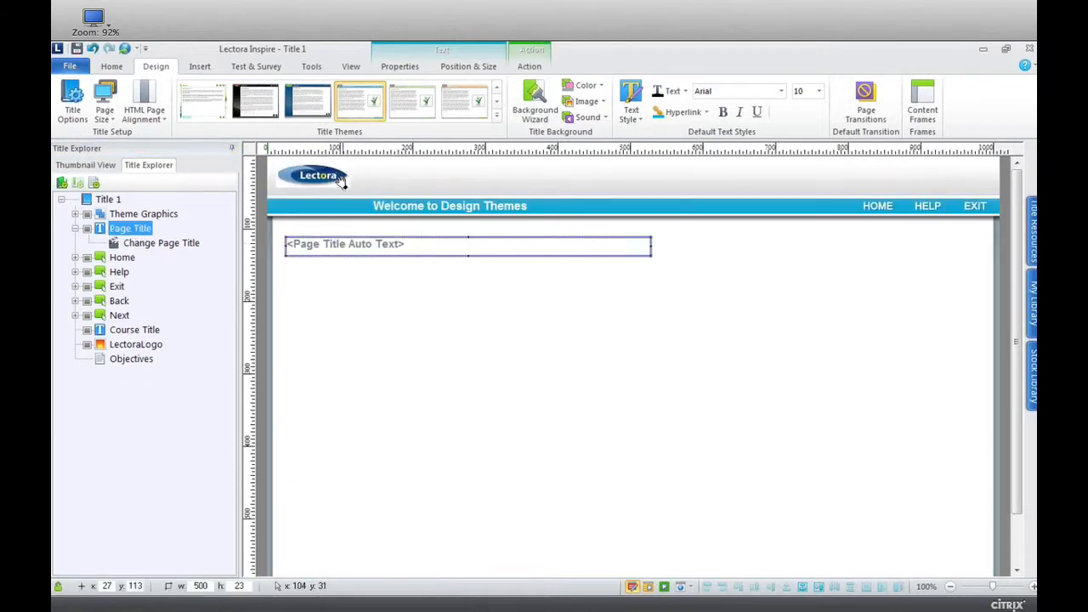
left_click(347, 181)
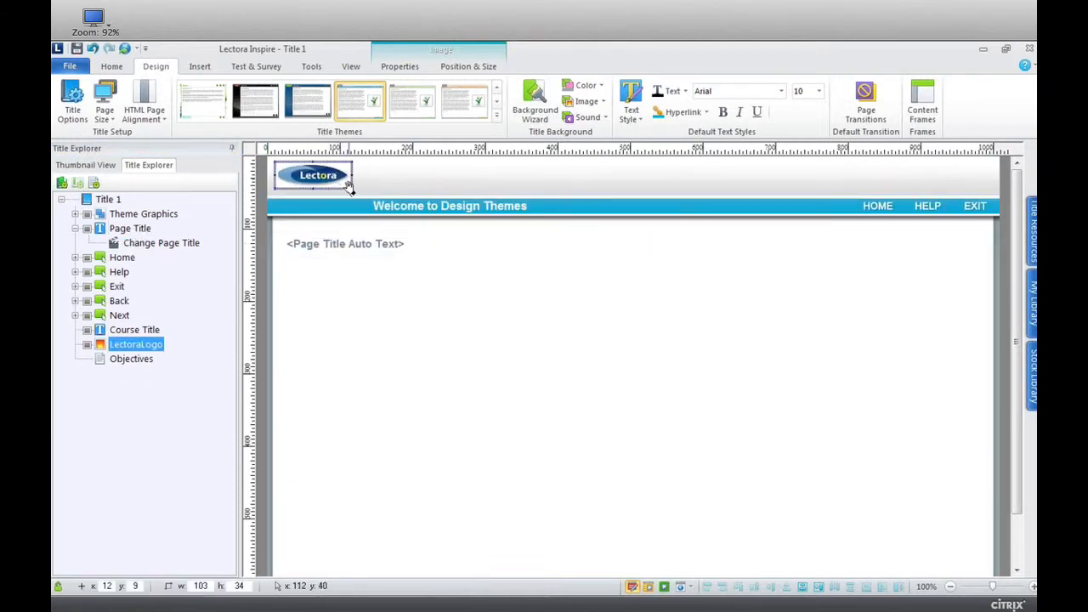
left_click_drag(352, 188, 361, 197)
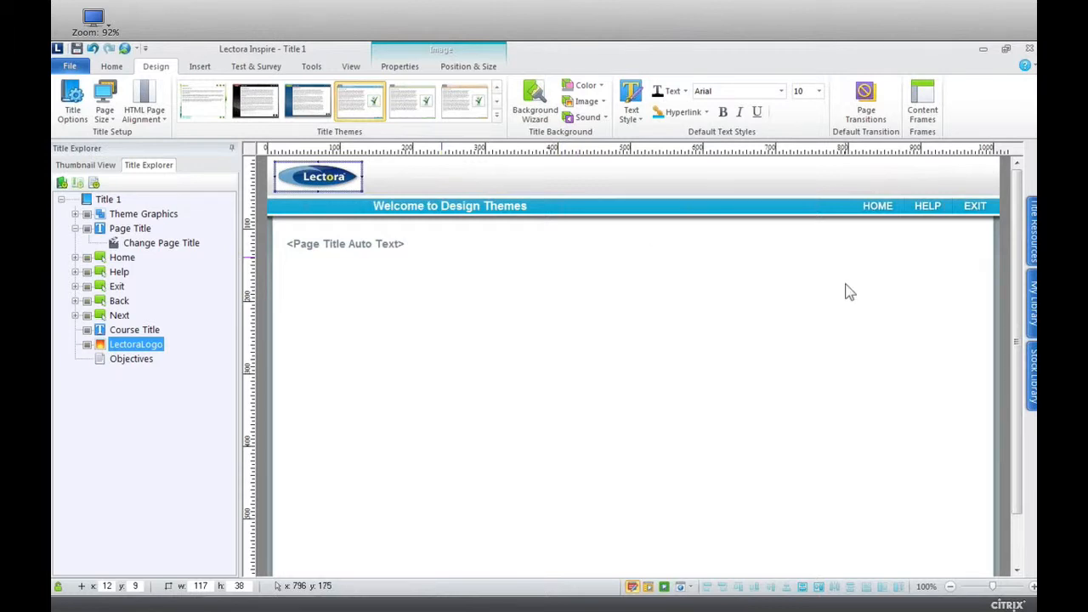
Preview the Objectives page with the applied theme, return to editing and minimize the Lectora window.
key("F10")
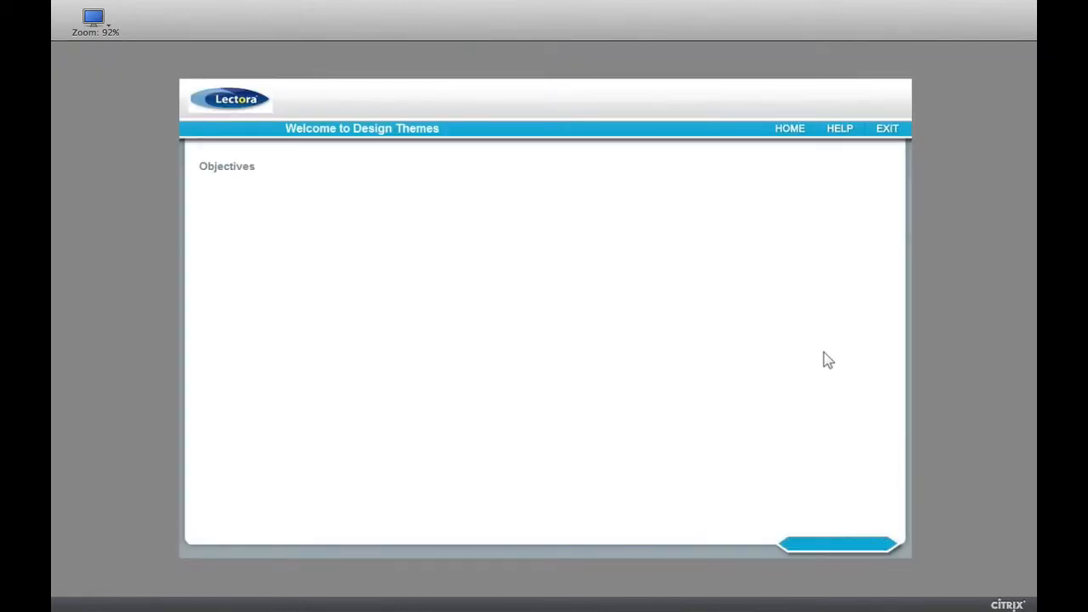
key("Escape")
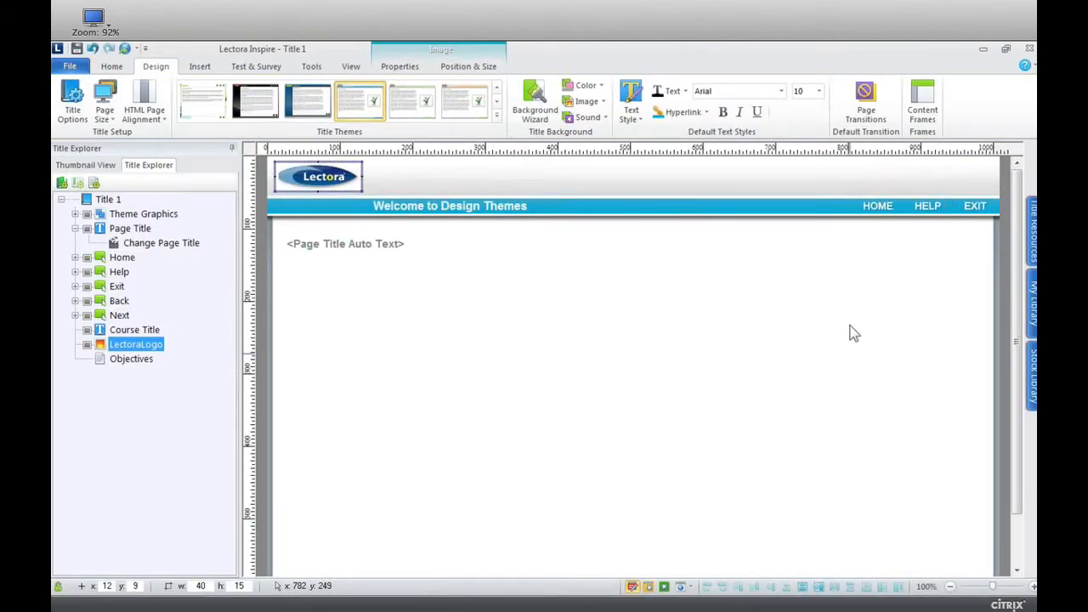
left_click(984, 51)
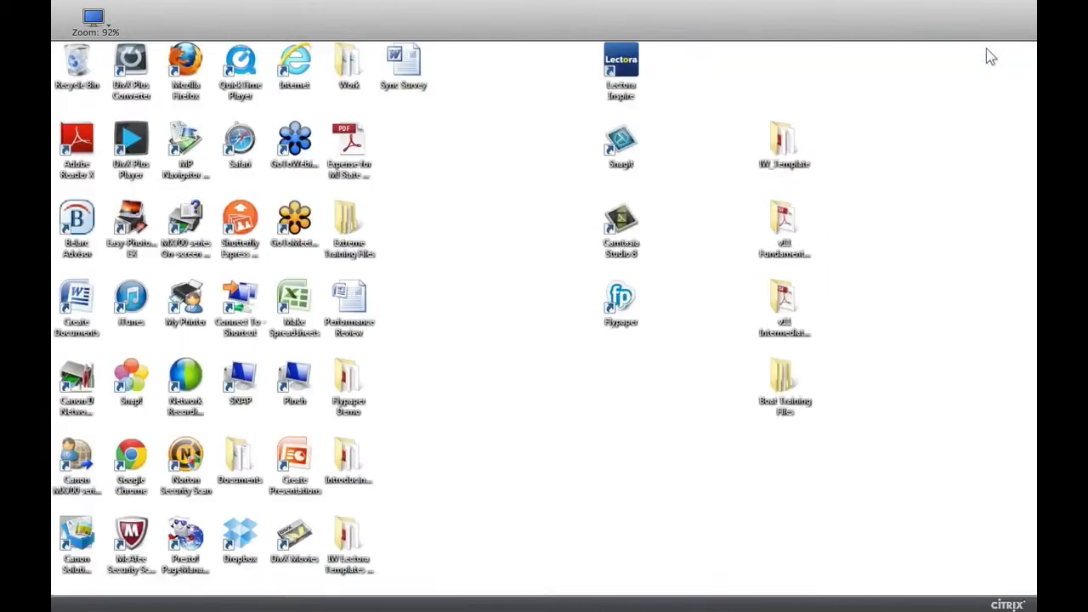
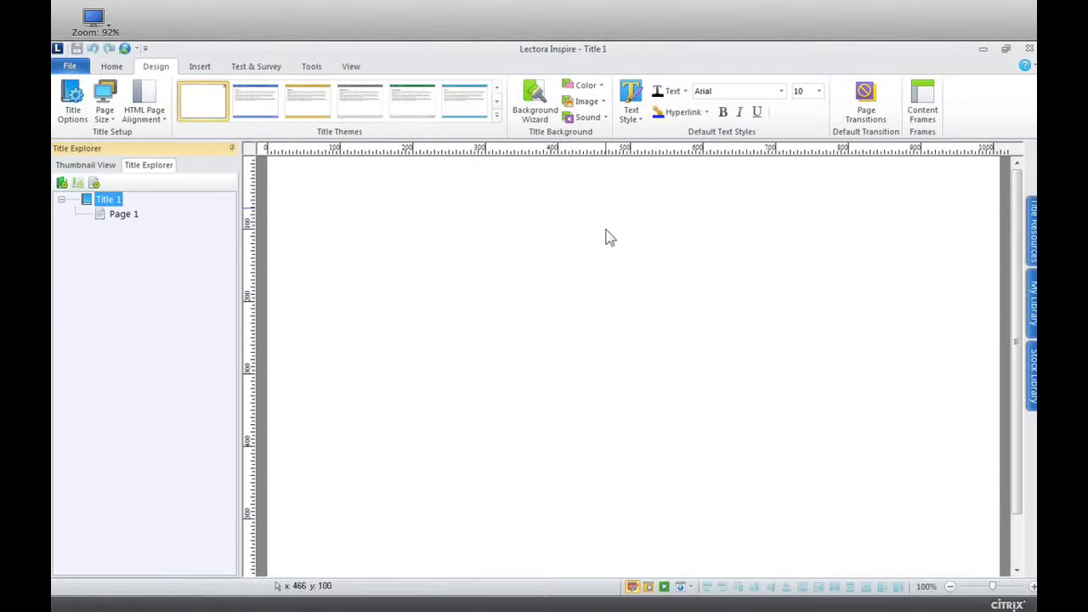
Open the Boat Training Files folder from the desktop, then return to Lectora and maximize its window.
left_click(1007, 49)
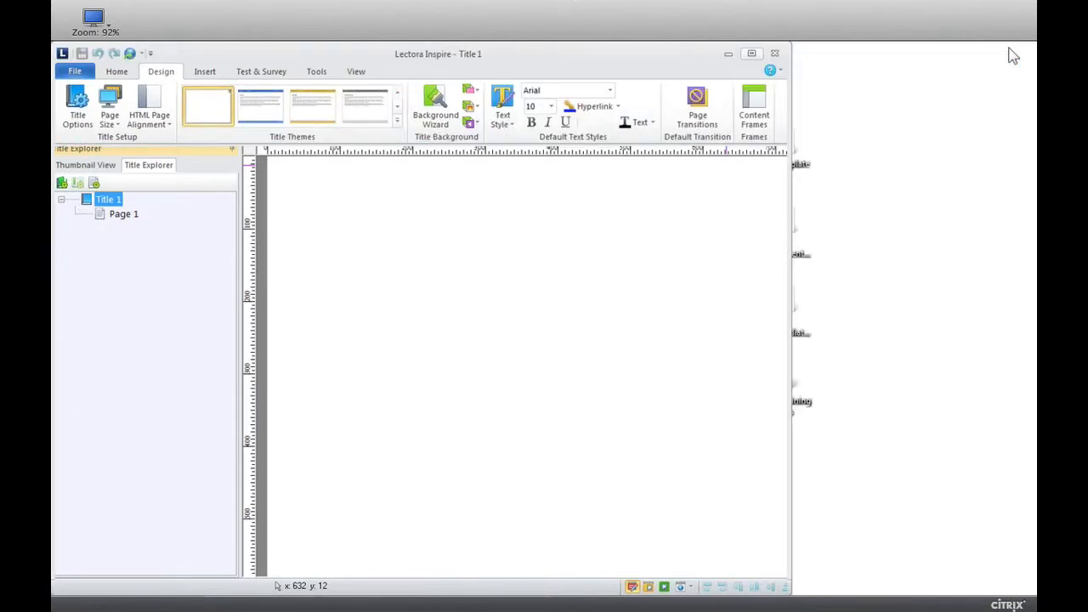
double_click(800, 403)
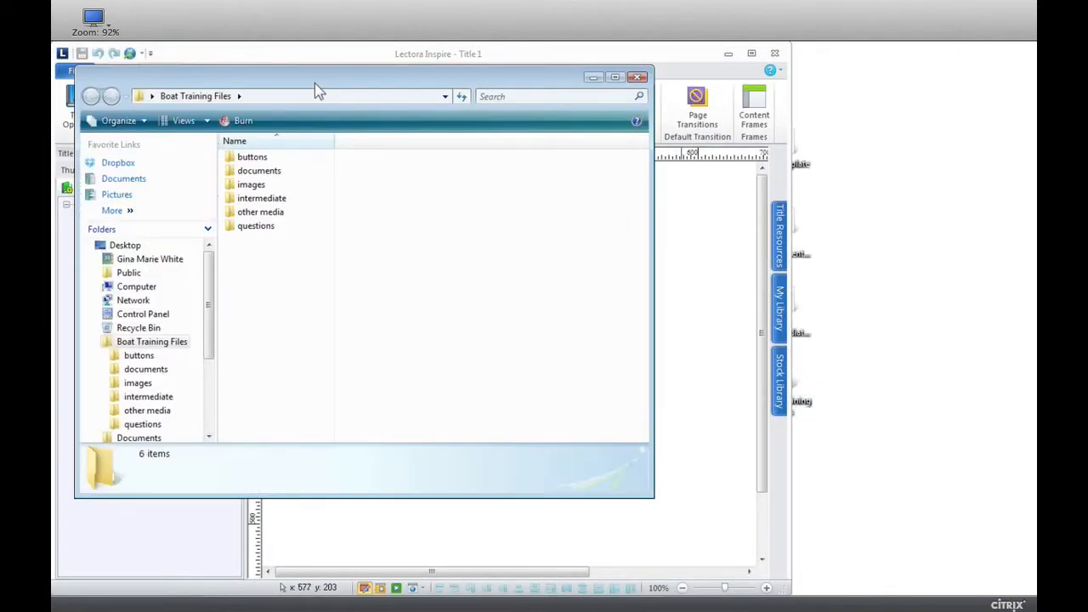
mouse_move(315, 82)
left_mouse_down()
mouse_move(344, 91)
mouse_move(764, 65)
mouse_move(794, 141)
mouse_move(842, 184)
mouse_move(837, 194)
mouse_move(519, 196)
left_mouse_up()
left_click(752, 47)
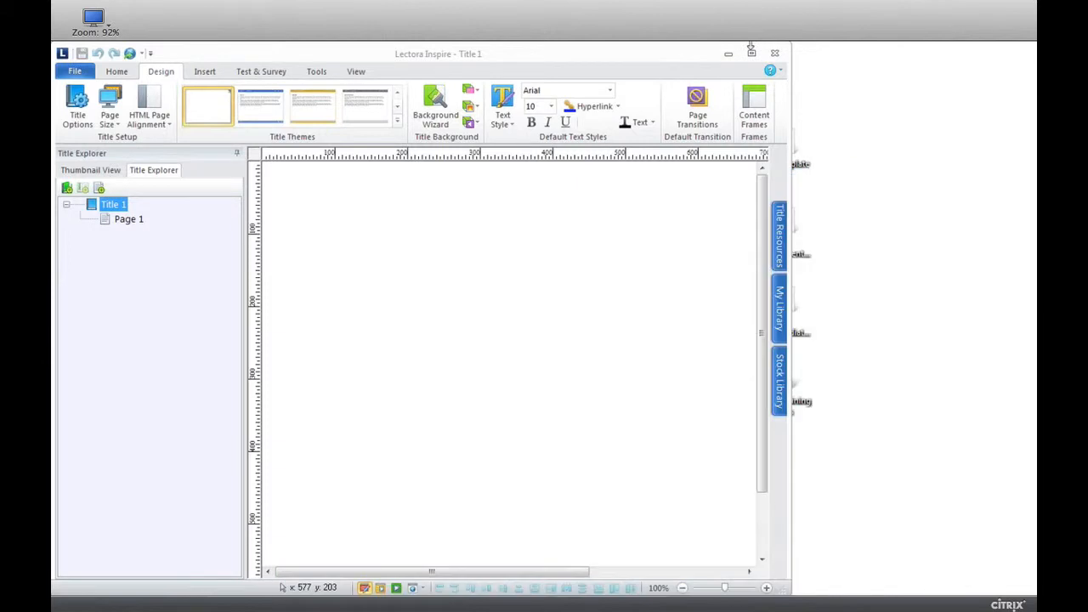
left_click(751, 53)
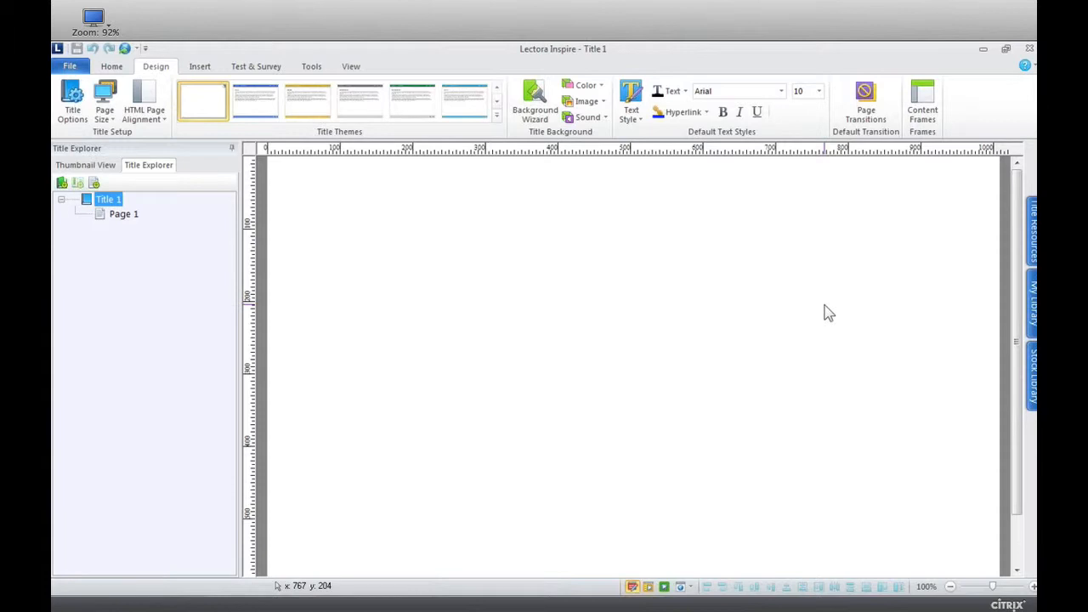
Draw a rectangle across the top of Title 1, about 1006 × 105, and show its position and size settings.
left_click(200, 68)
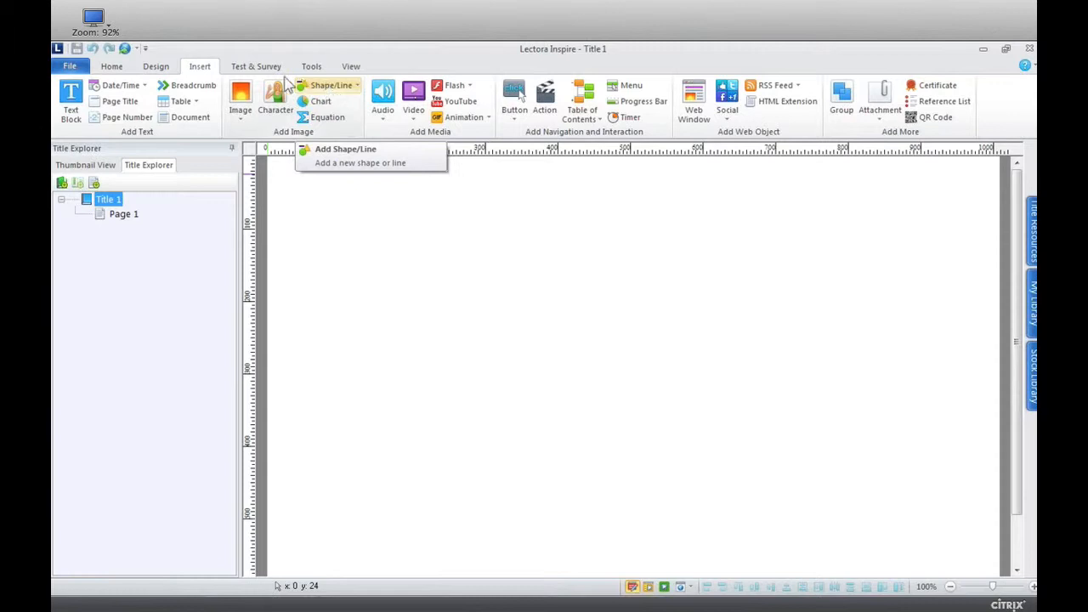
left_click(355, 88)
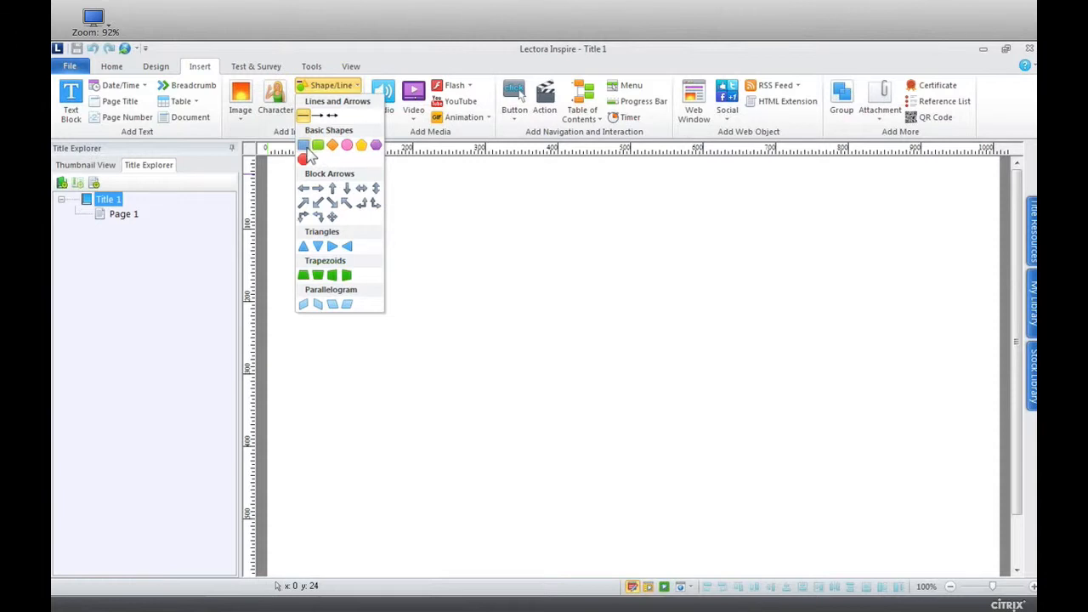
left_click(305, 147)
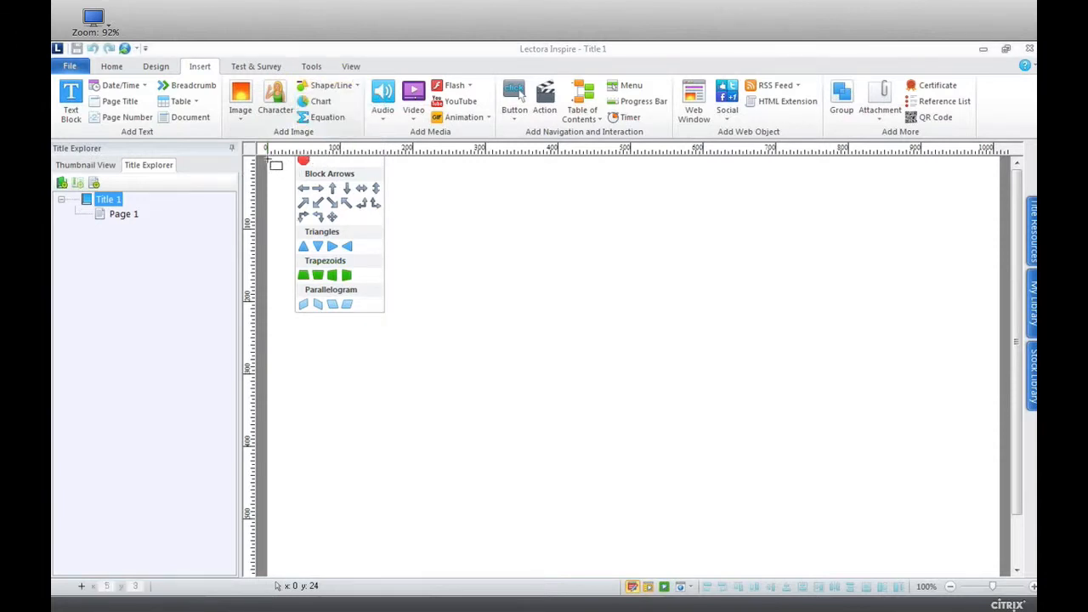
mouse_move(270, 159)
left_mouse_down()
mouse_move(418, 195)
mouse_move(1001, 248)
mouse_move(994, 236)
left_mouse_up()
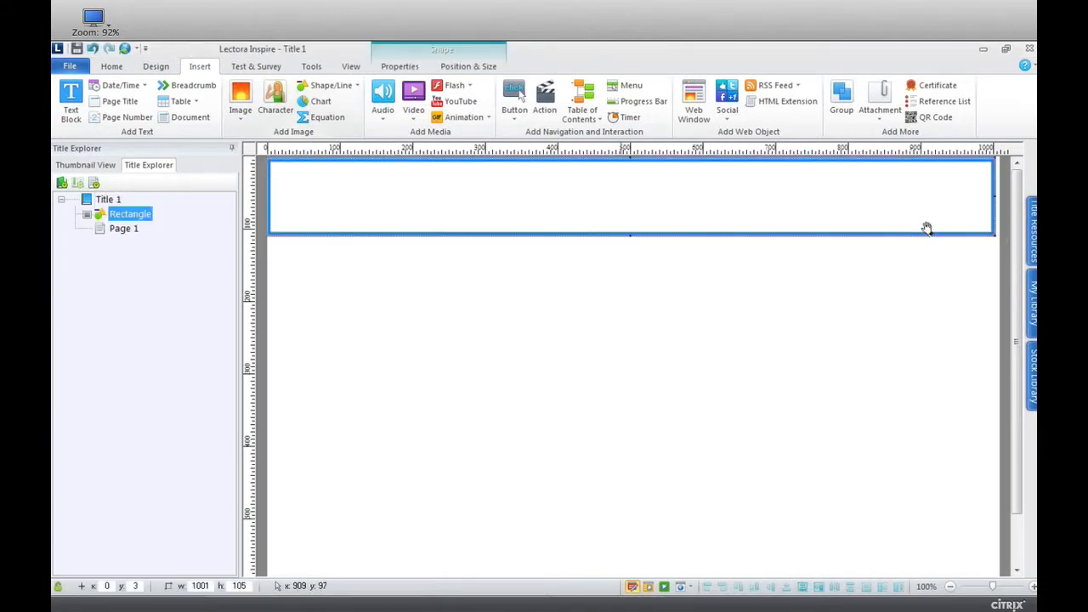
left_click_drag(993, 195, 998, 196)
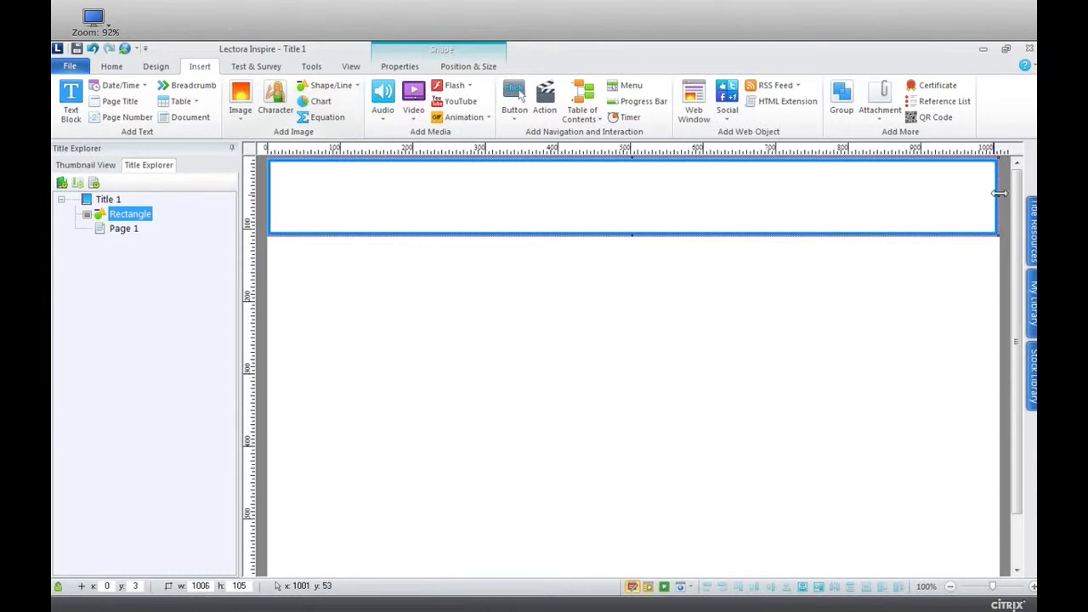
left_click(482, 71)
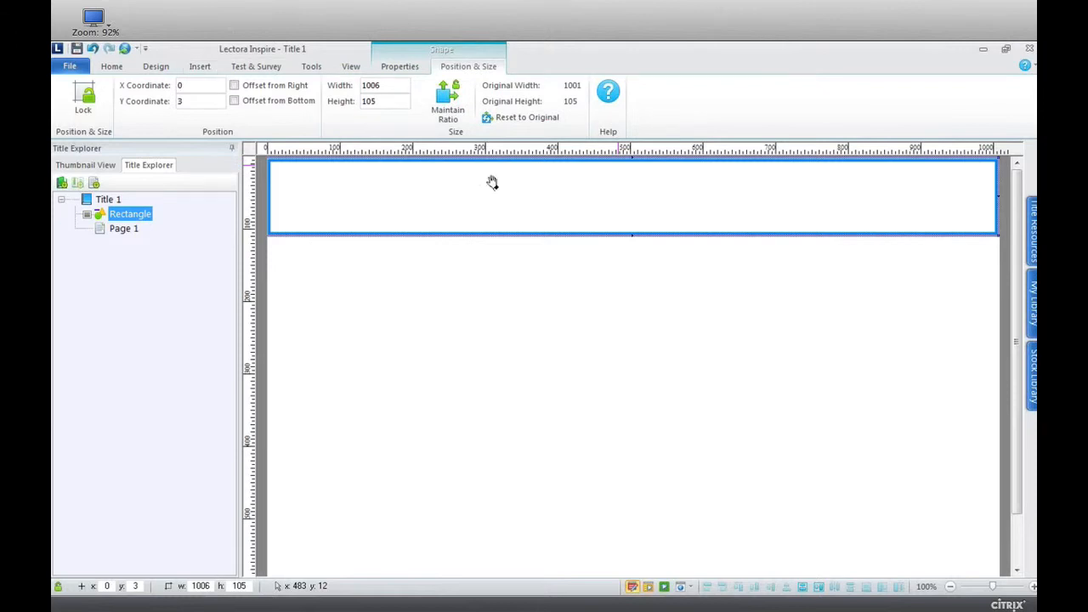
Add the BoatSafety-Header picture from the images folder of Boat Training Files to Title 1.
left_click(1006, 51)
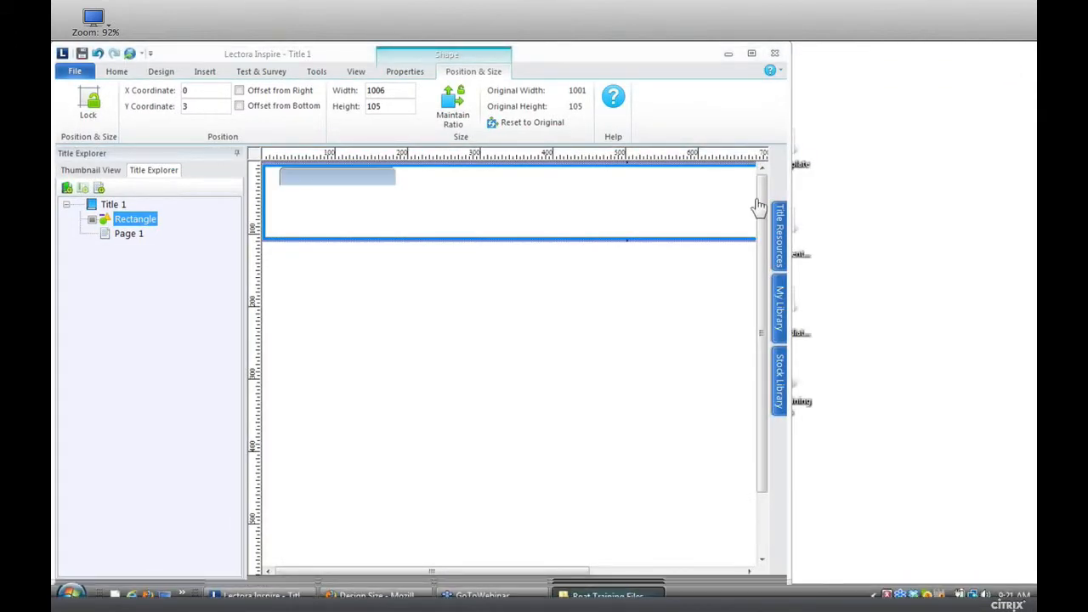
left_click_drag(392, 180, 611, 106)
left_click_drag(693, 165, 690, 161)
double_click(755, 266)
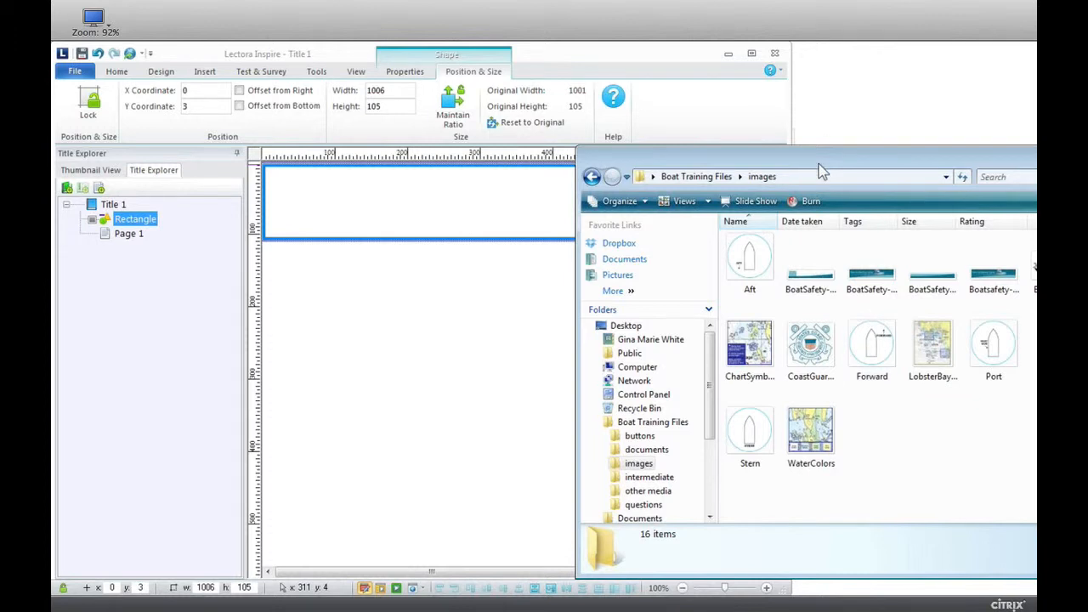
left_click_drag(809, 170, 748, 154)
left_click(861, 259)
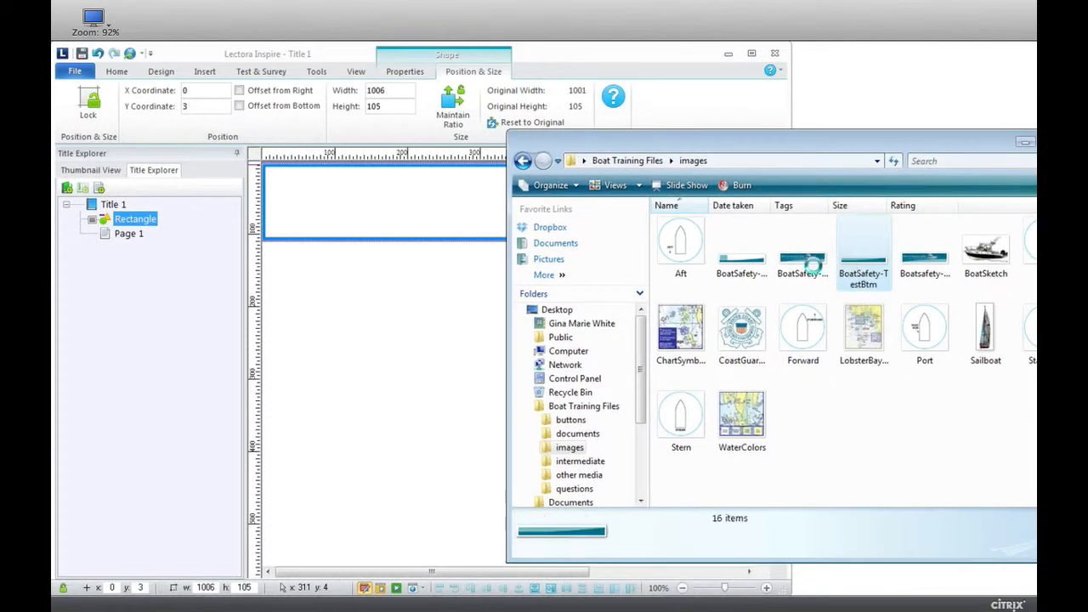
left_click(813, 270)
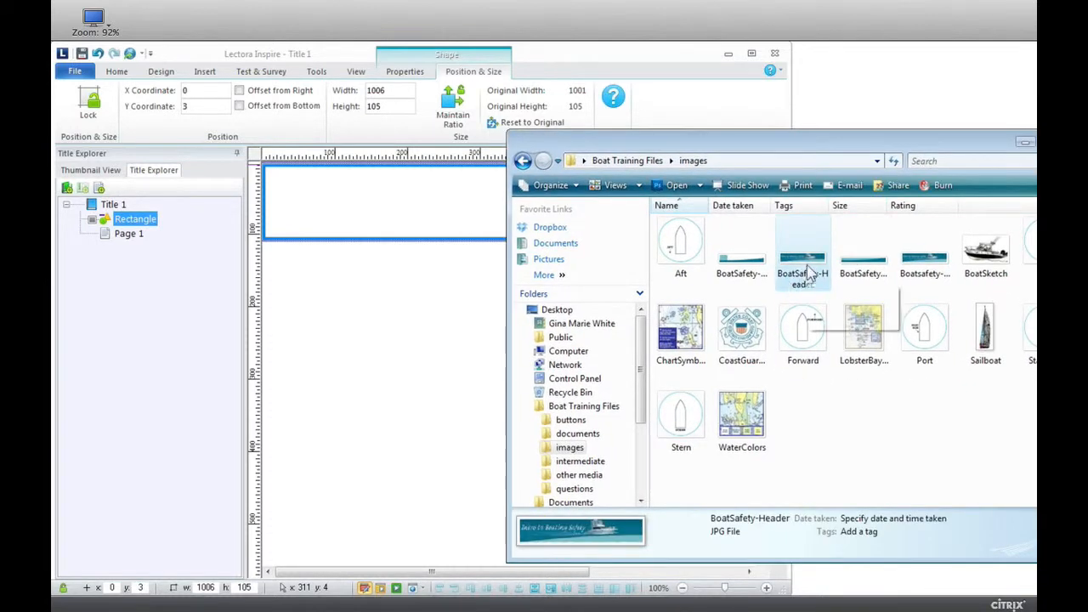
left_click_drag(810, 271, 406, 306)
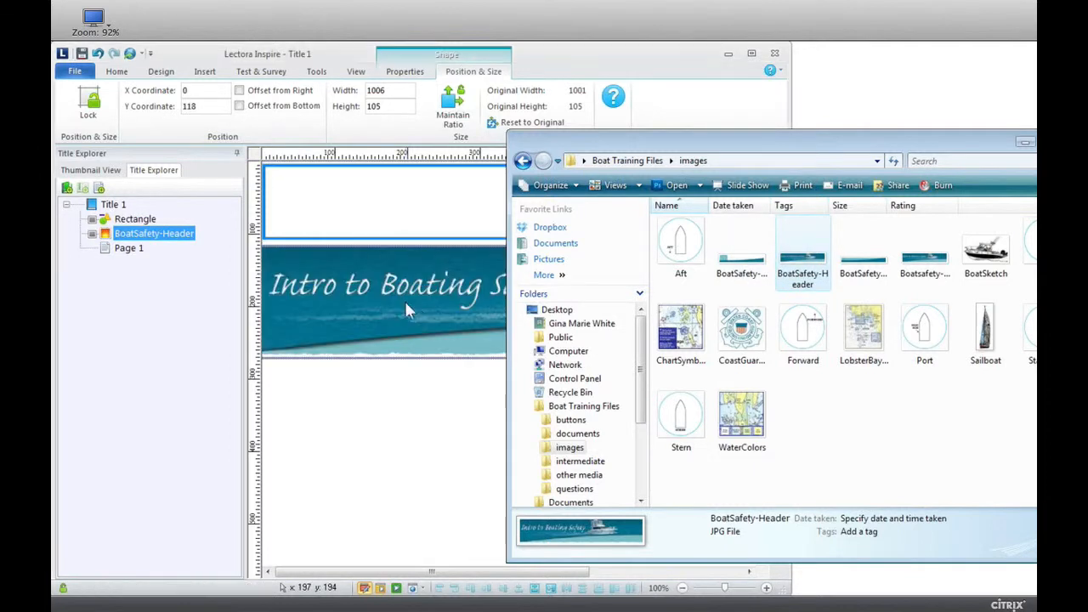
Add the BoatSafety-BtmWithNote picture from the images folder below the header and put the folder window away.
left_click(864, 255)
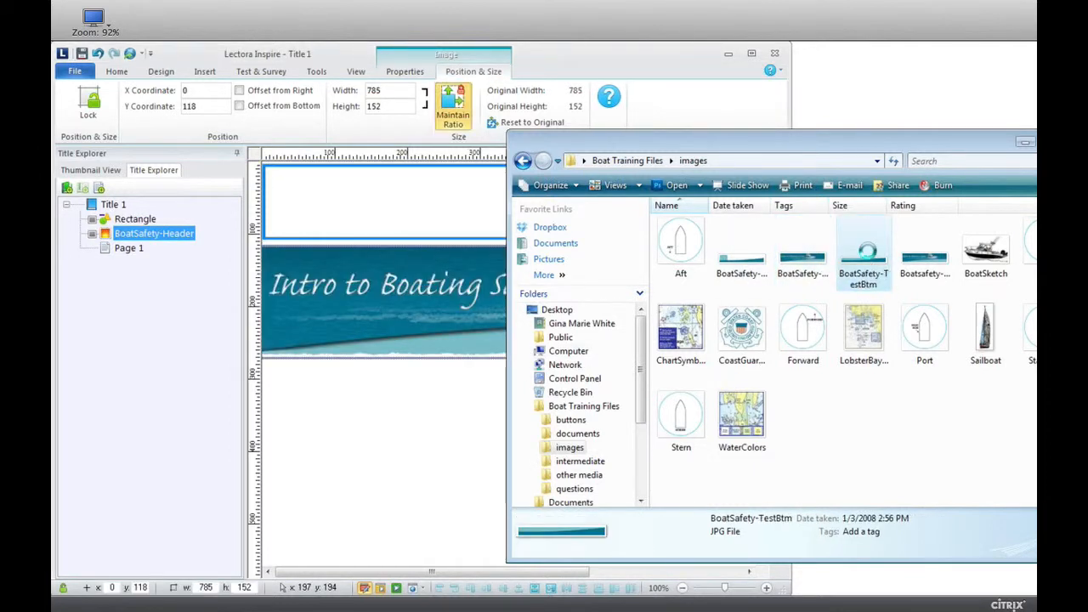
left_click(753, 258)
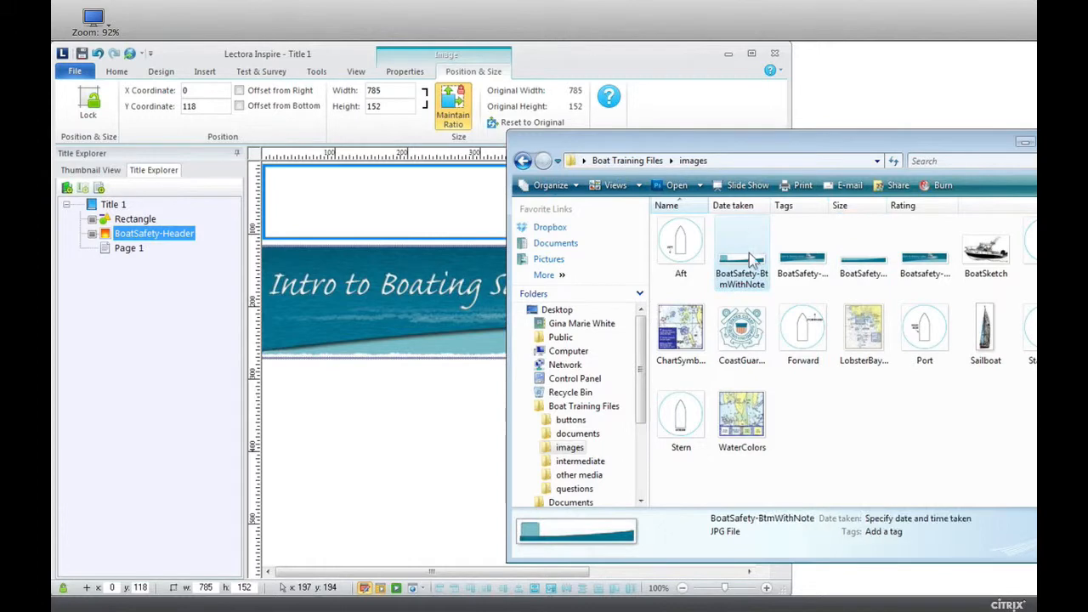
left_click_drag(753, 258, 383, 466)
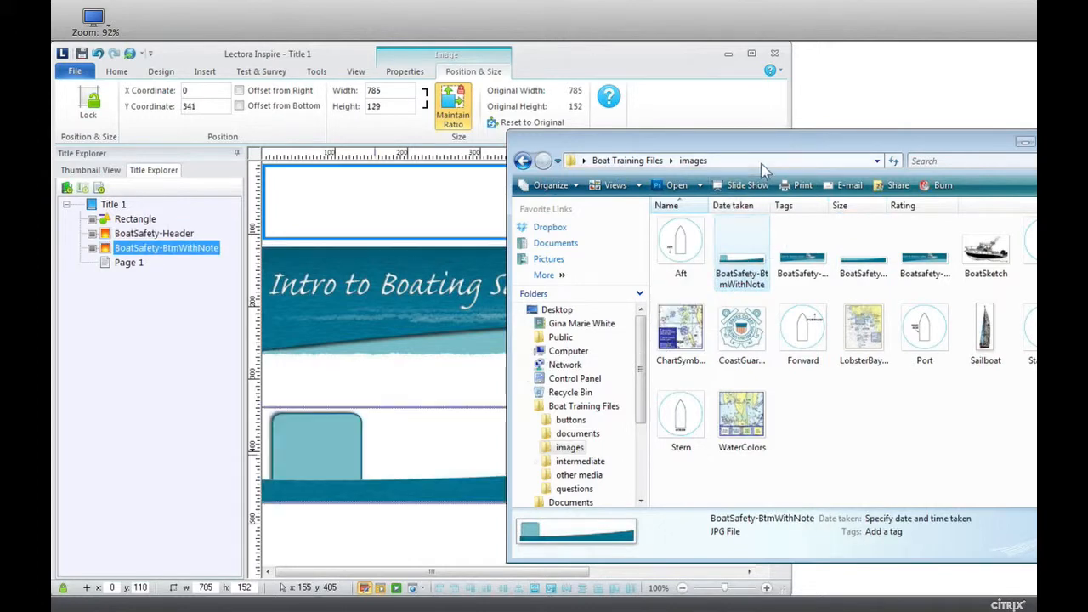
left_click_drag(944, 144, 779, 167)
left_click(905, 165)
Move the BoatSafety-Header picture to the page's top-left corner and the BoatSafety-BtmWithNote picture down to about Y 449.
left_click(483, 280)
left_click_drag(485, 281, 486, 196)
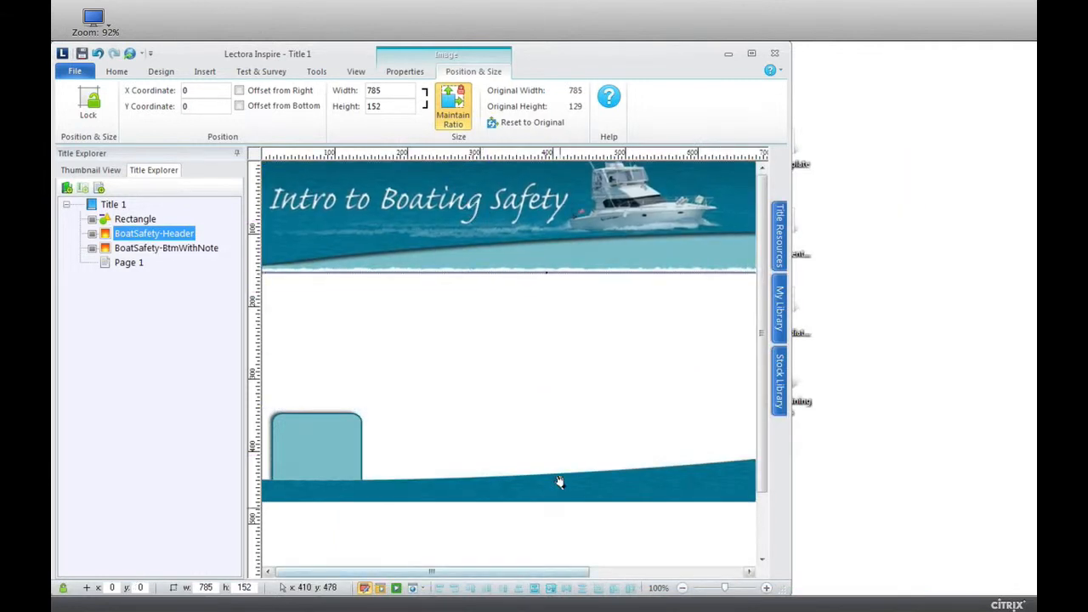
left_click_drag(559, 481, 544, 561)
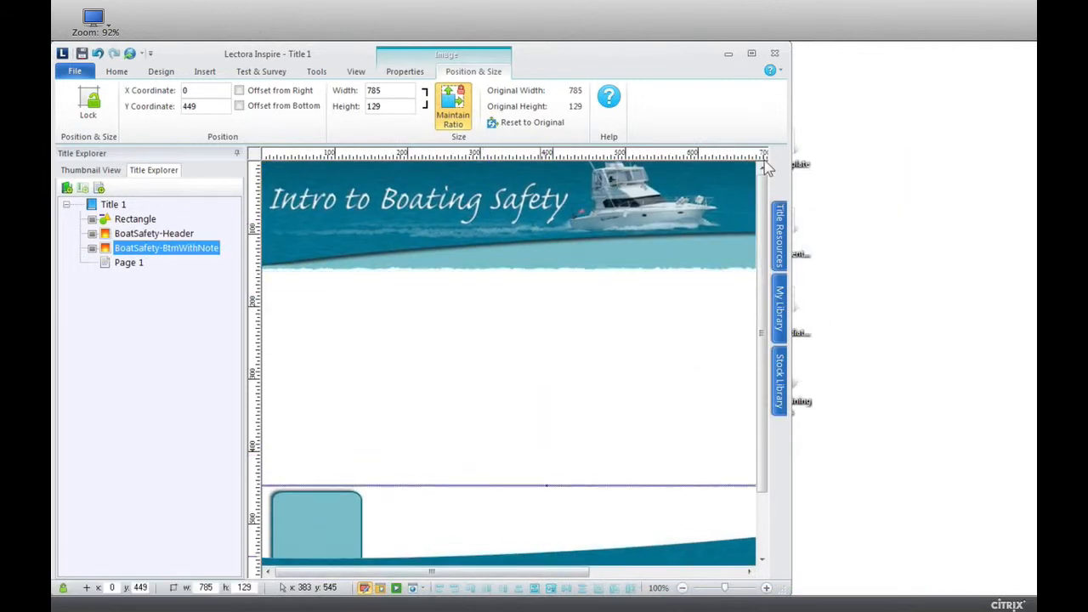
Widen the Lectora window and enlarge the BoatSafety-Header picture proportionally to the page width, about 1006 × 194.
left_click_drag(790, 179, 1039, 223)
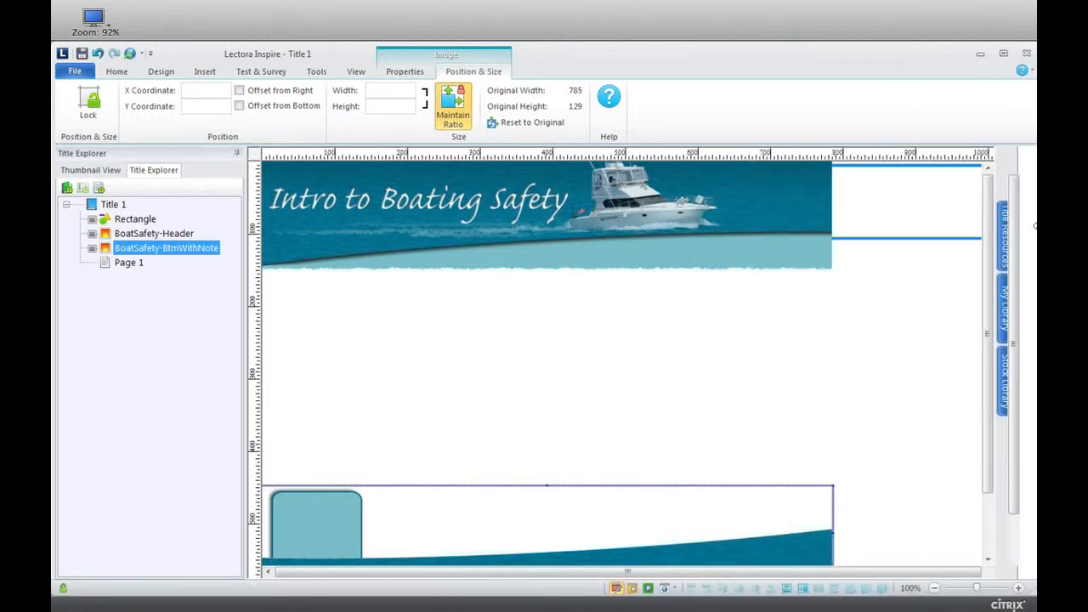
left_click(833, 210)
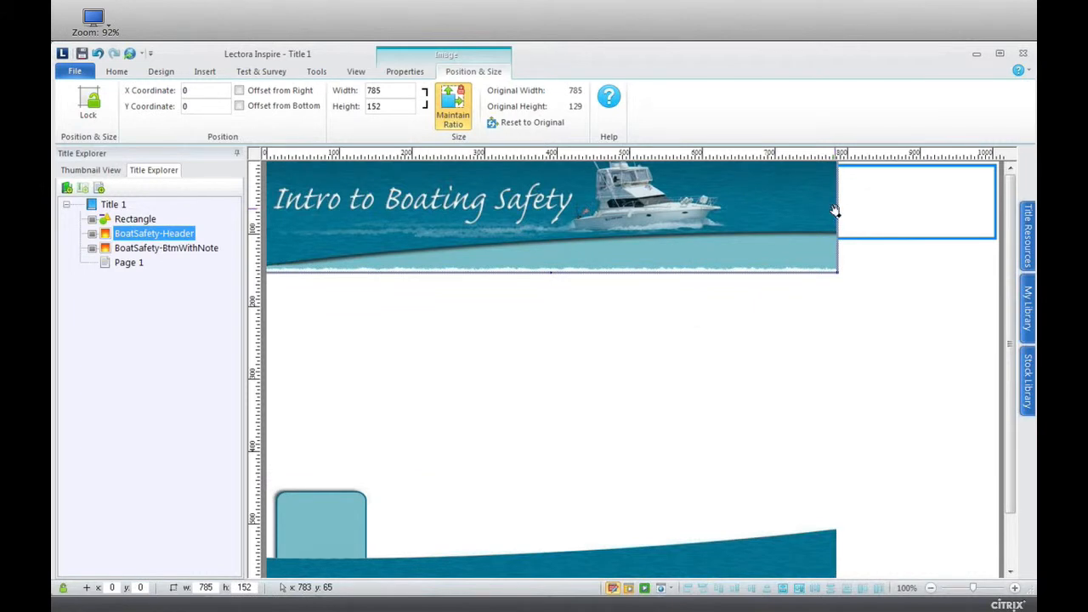
left_click_drag(835, 210, 995, 297)
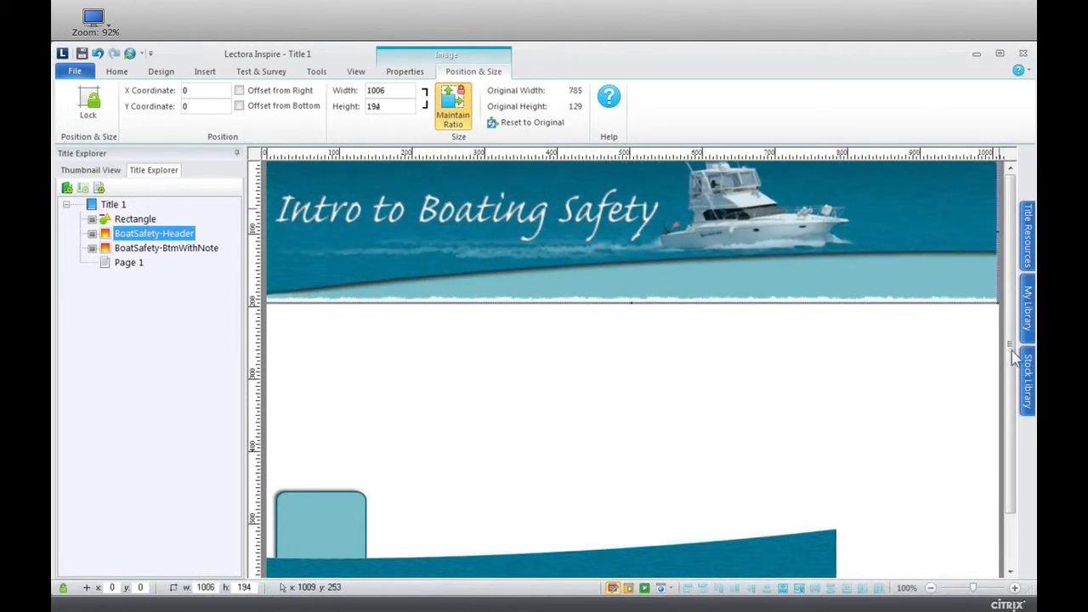
Move the BoatSafety-BtmWithNote picture down to about Y 533 and enlarge it proportionally to about 1004 × 164.
left_click_drag(1012, 357, 1011, 408)
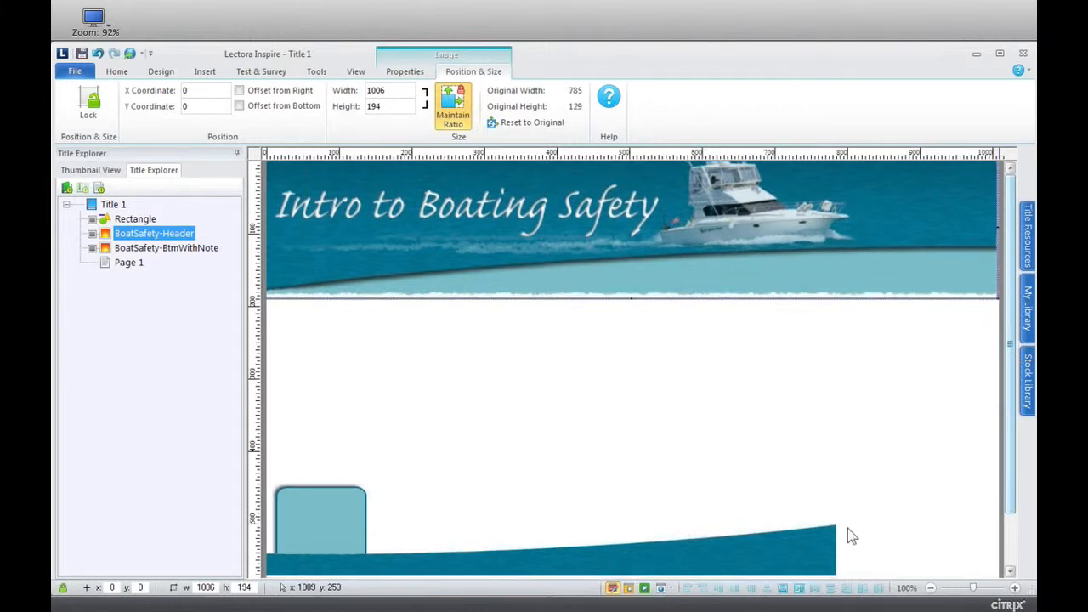
left_click_drag(760, 482, 747, 548)
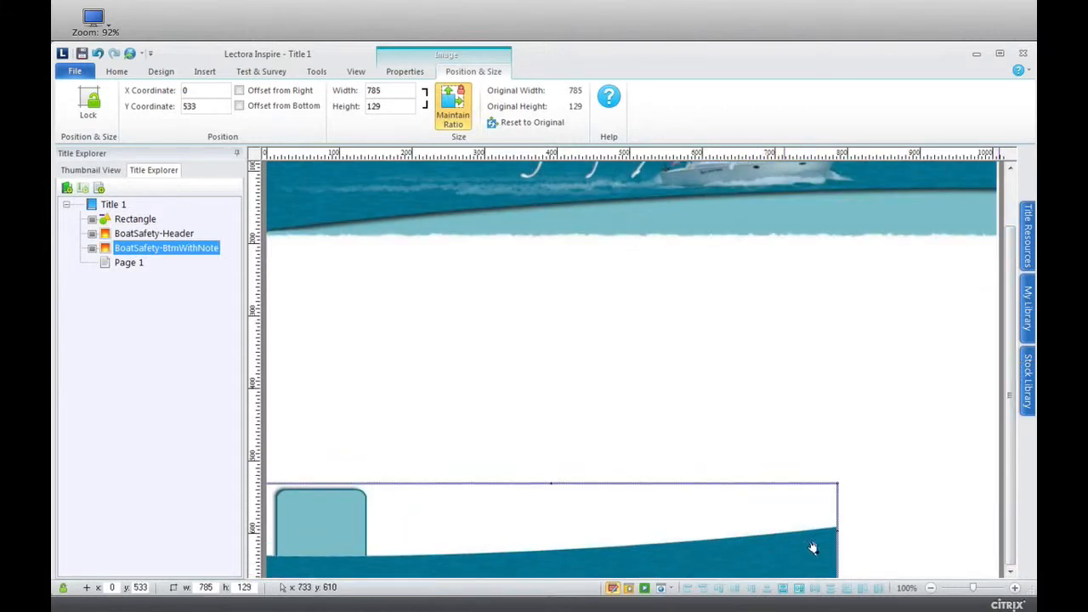
left_click_drag(838, 532, 997, 539)
Delete the rectangle hidden behind the header picture from Title 1.
scroll(1012, 362, "up", 3)
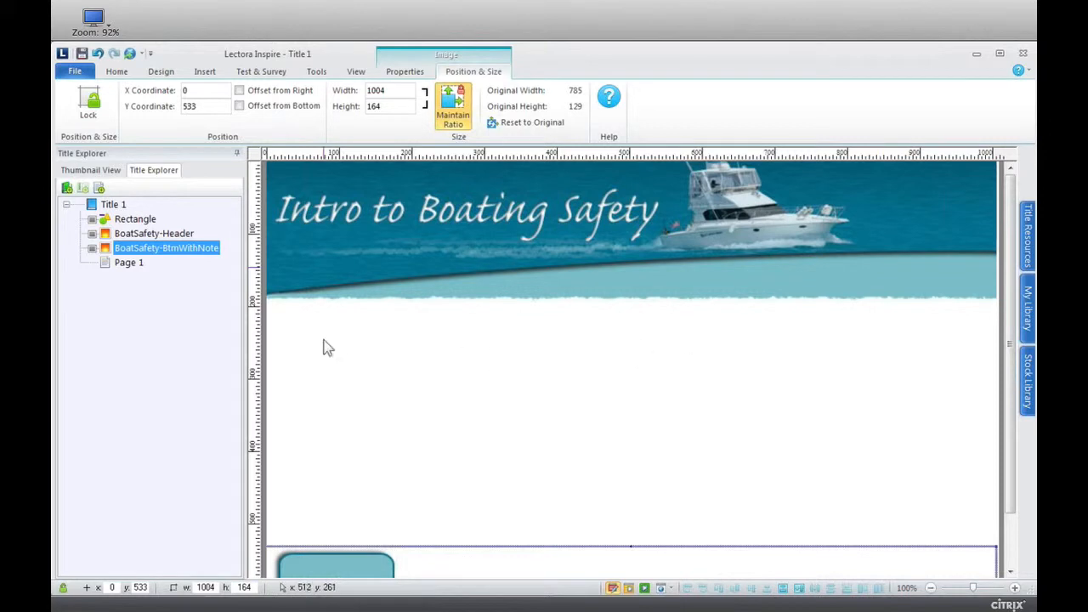
left_click(128, 221)
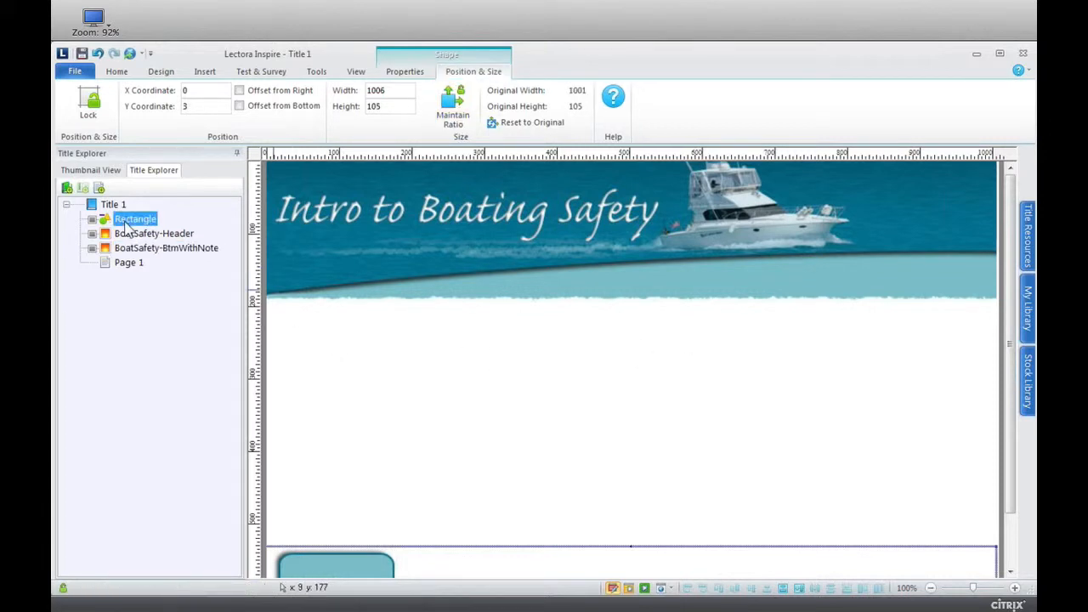
key("Delete")
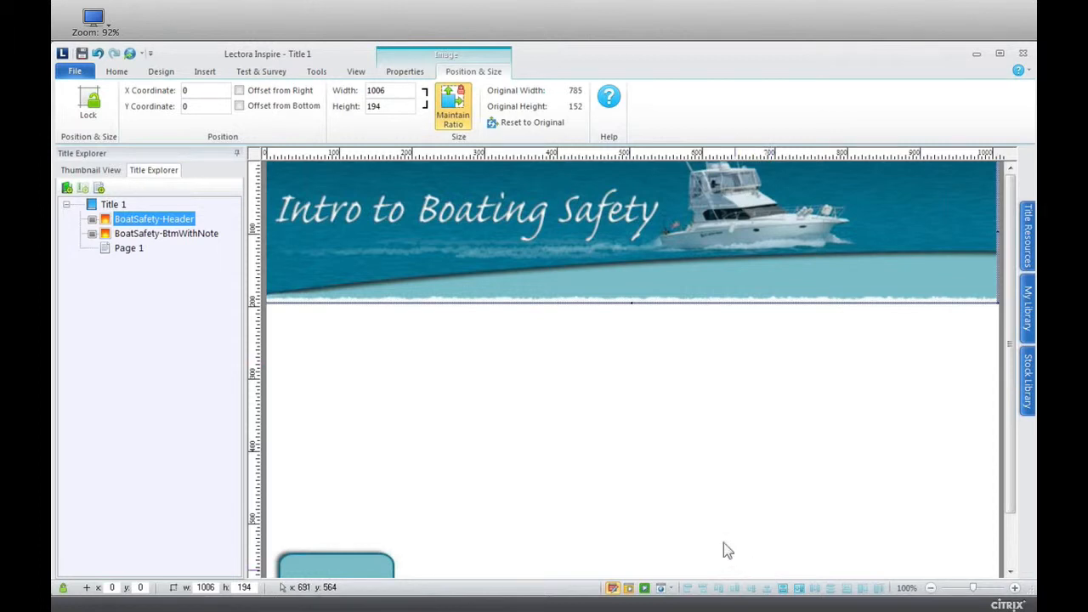
Insert the Aquagel Back, Exit, Home and Next stock buttons from the Designer button folder into Title 1.
left_click(197, 74)
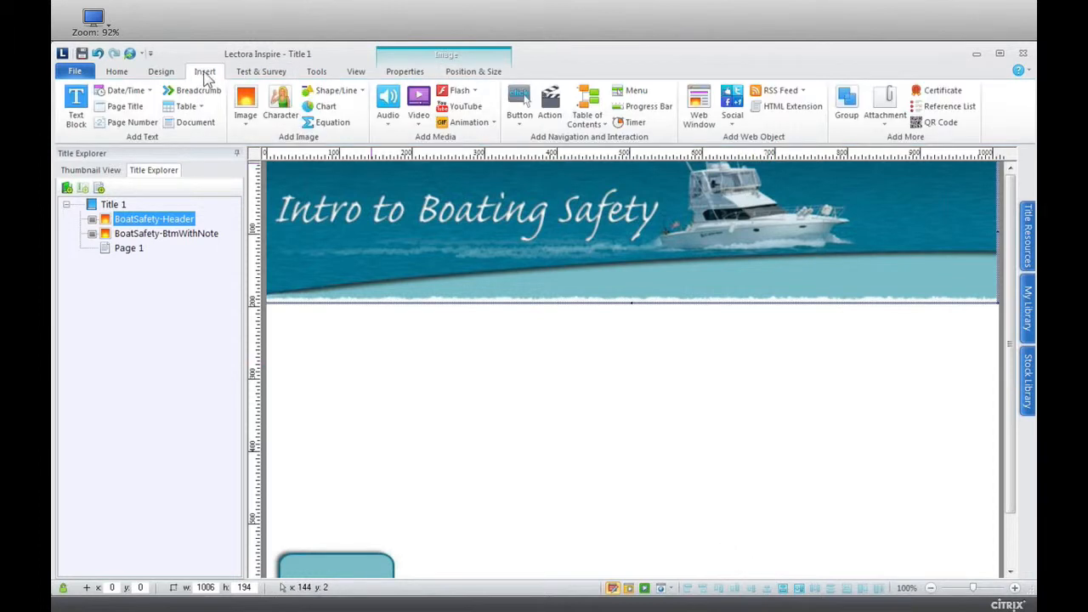
left_click(524, 126)
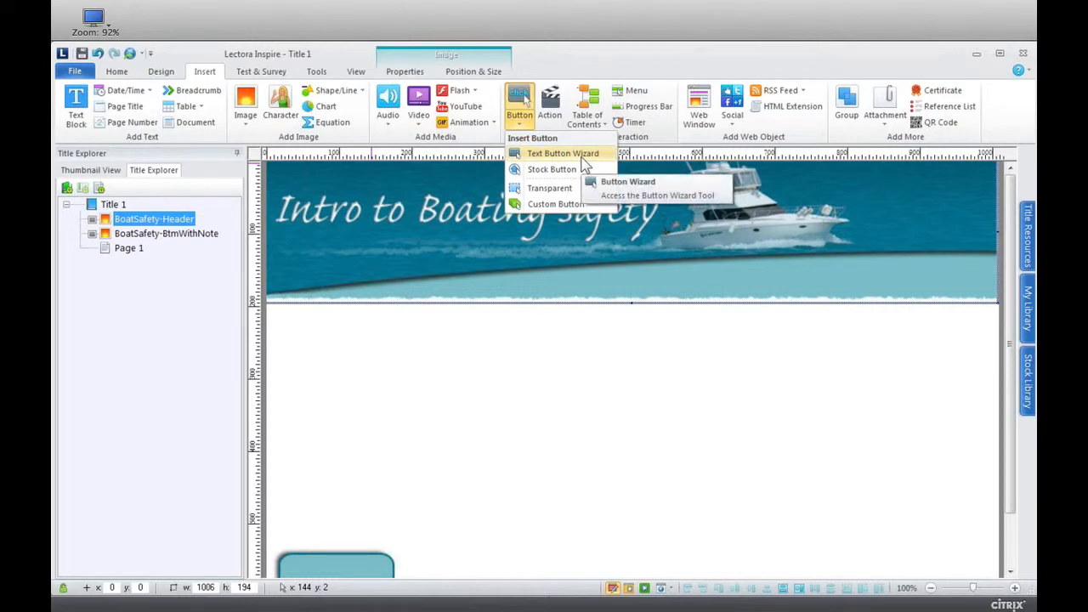
left_click(584, 170)
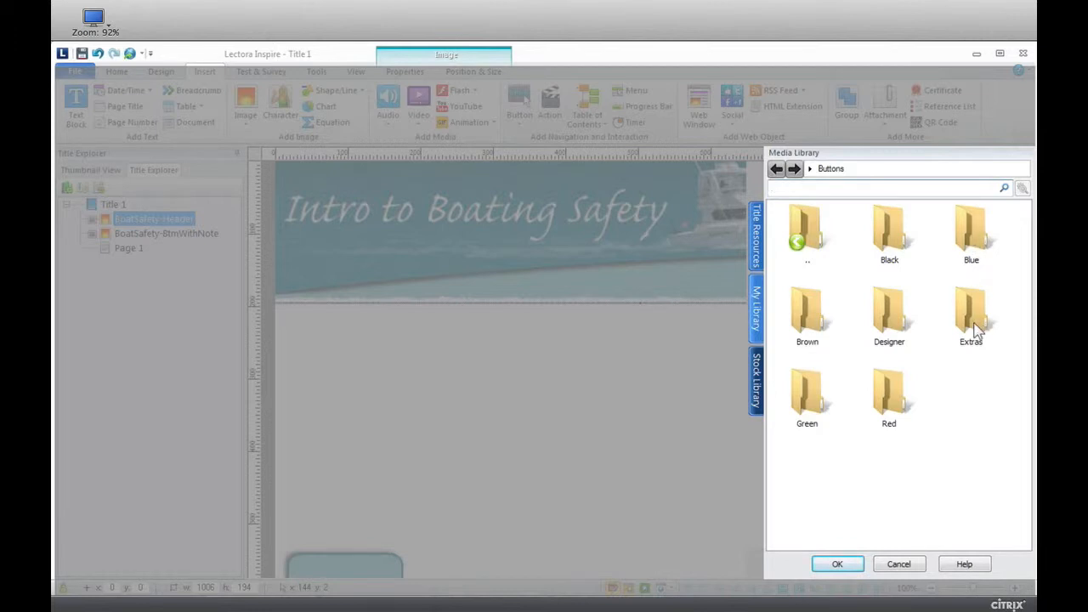
left_click(871, 315)
double_click(871, 314)
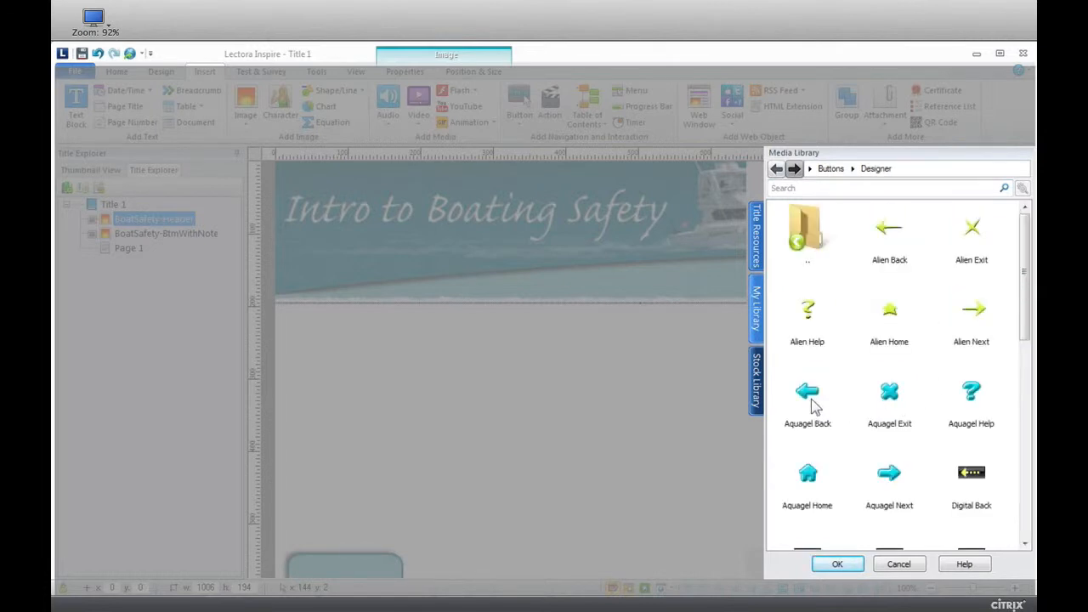
left_click(809, 399)
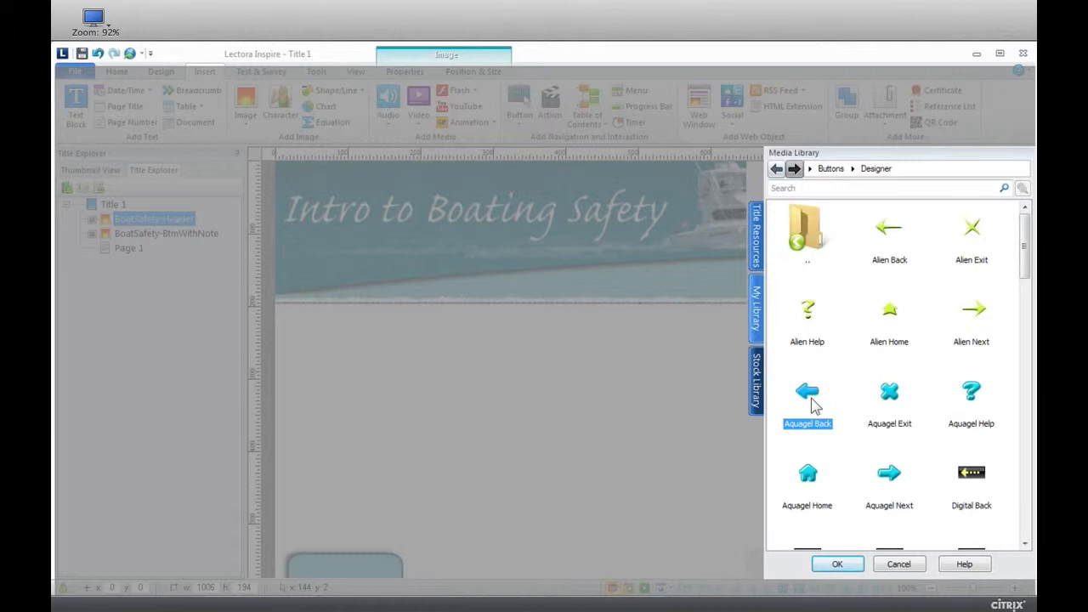
left_click(892, 412, "ctrl")
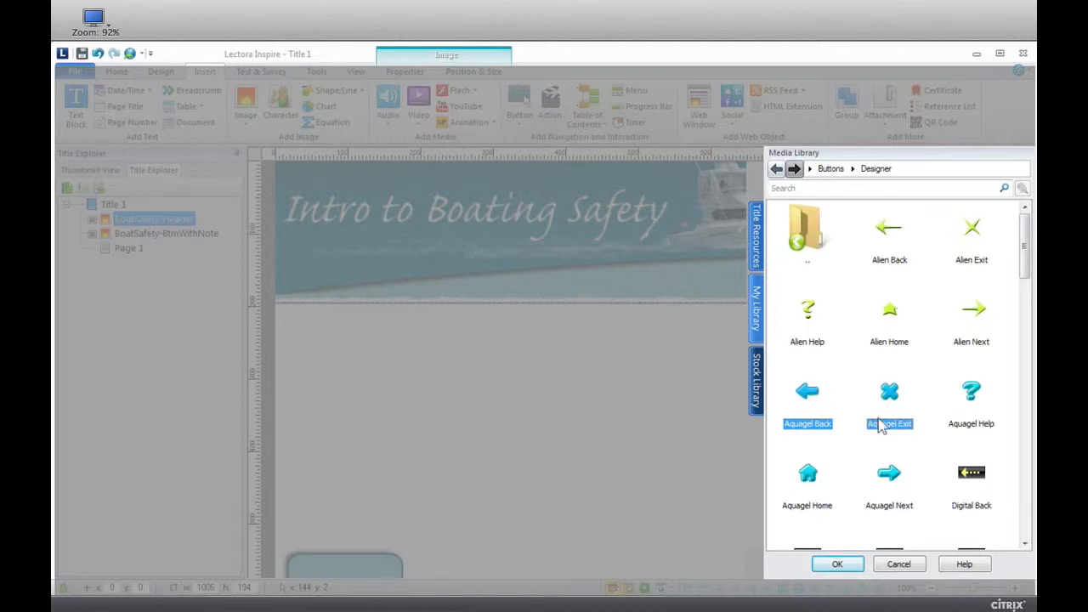
left_click(808, 480, "ctrl")
left_click(892, 487, "ctrl")
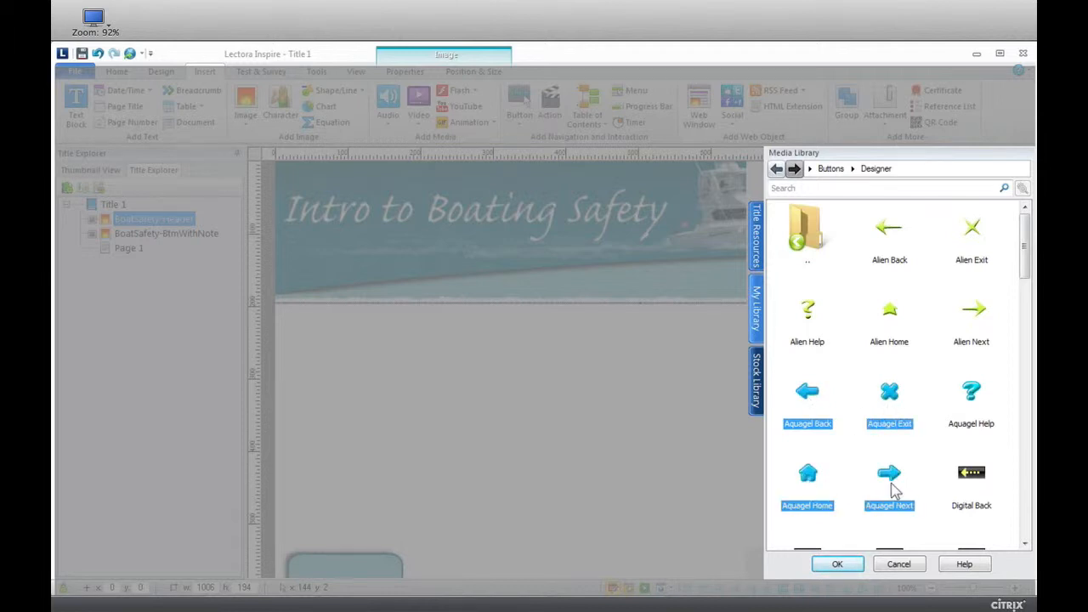
left_click(837, 564)
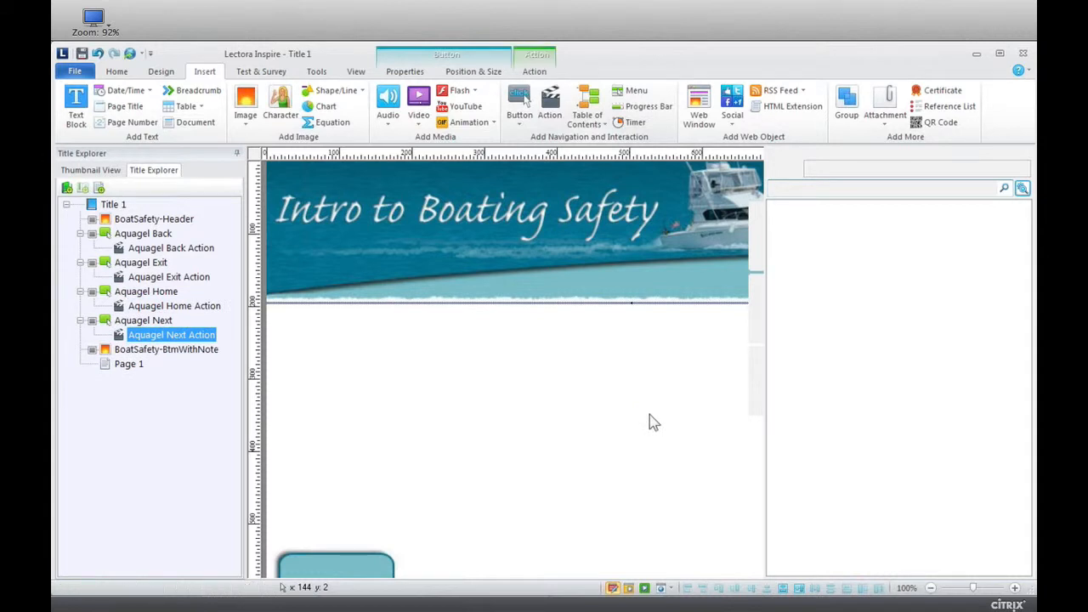
Place the Back, Home and Next buttons side by side at the footer's right end and the Exit button in the header at about X 955, Y 141.
left_click(740, 370)
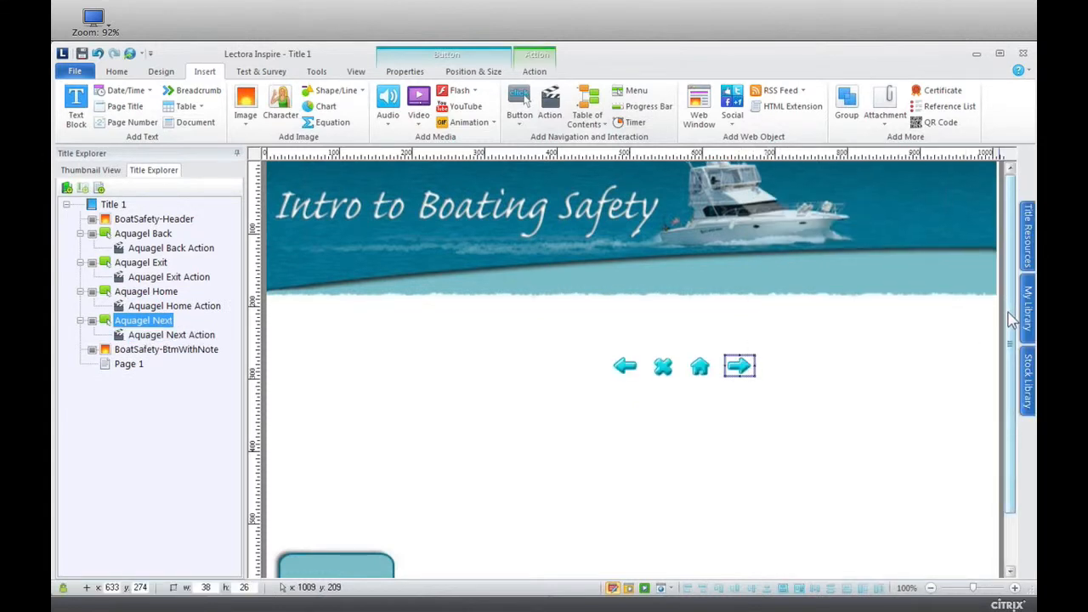
scroll(1012, 317, "down", 2)
left_click_drag(740, 307, 981, 561)
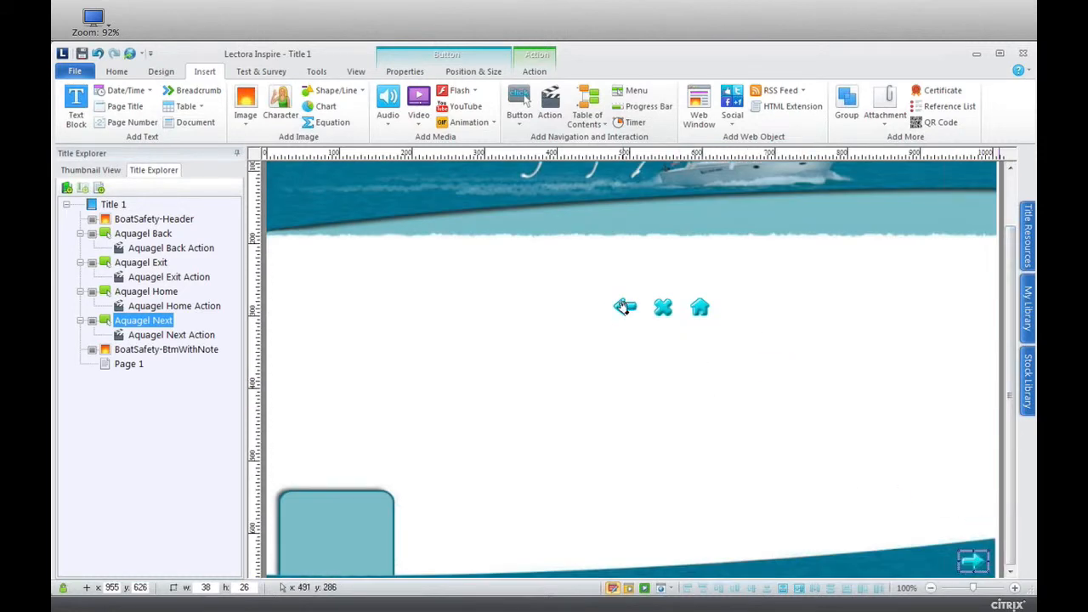
left_click_drag(624, 308, 941, 559)
left_click(700, 308)
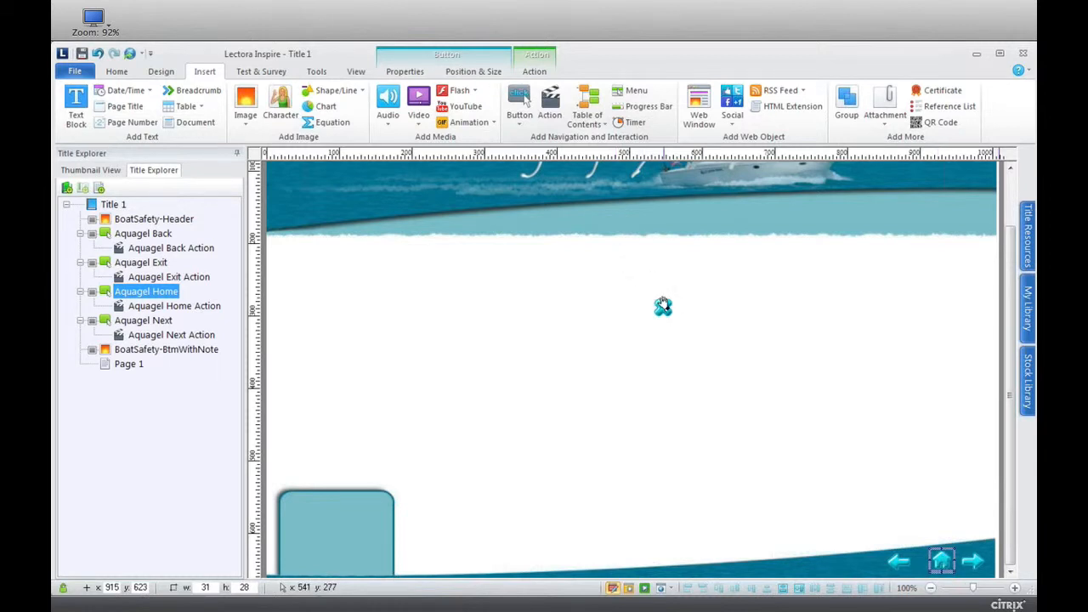
left_click_drag(663, 306, 976, 213)
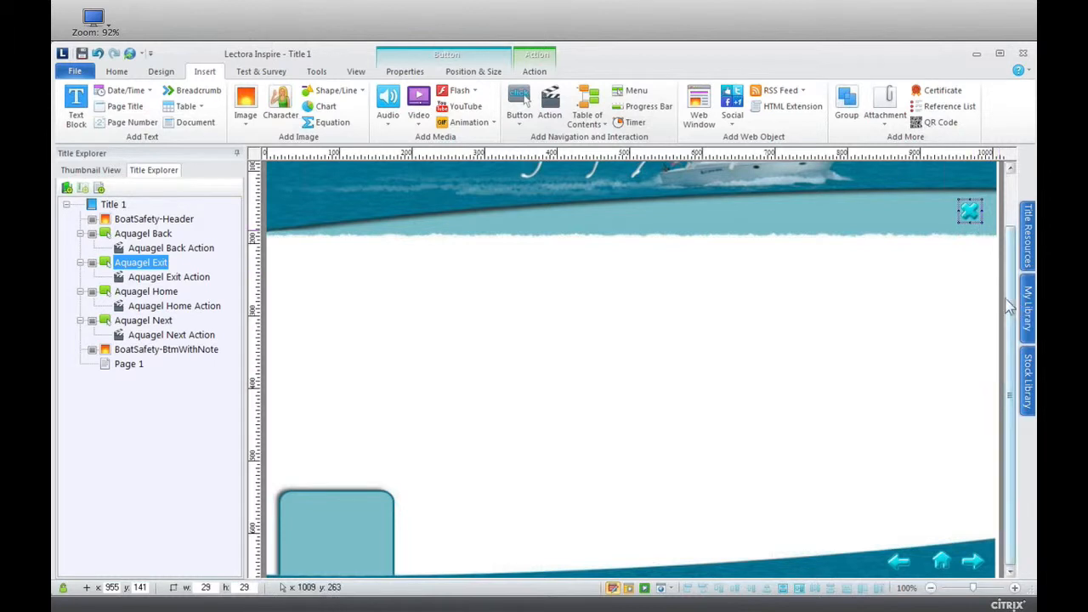
scroll(1012, 294, "up", 3)
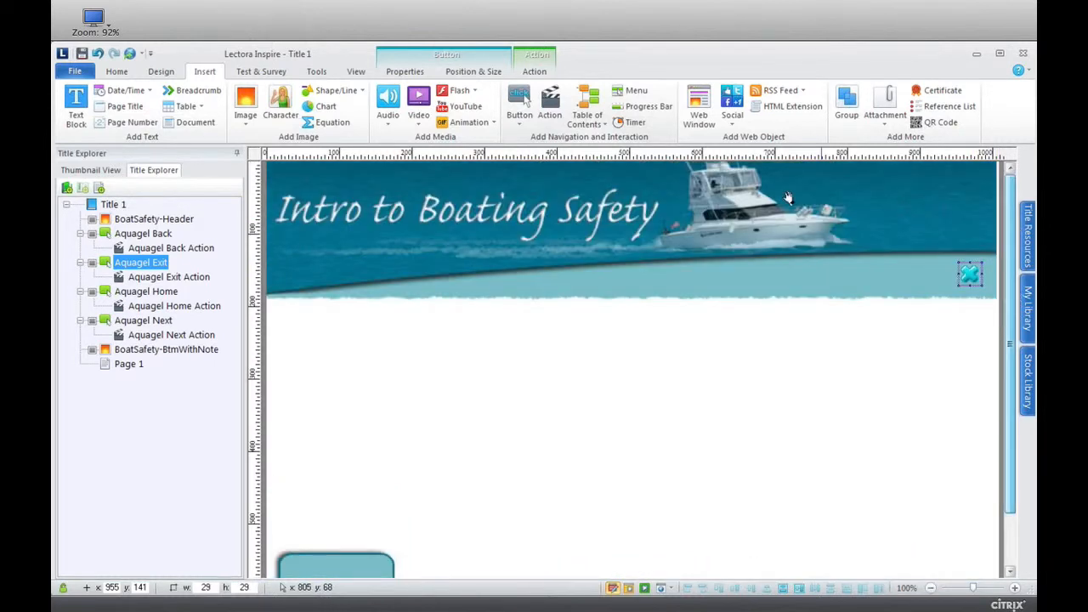
Rename Page 1 as Objectives.
left_click(132, 366)
left_click(146, 364)
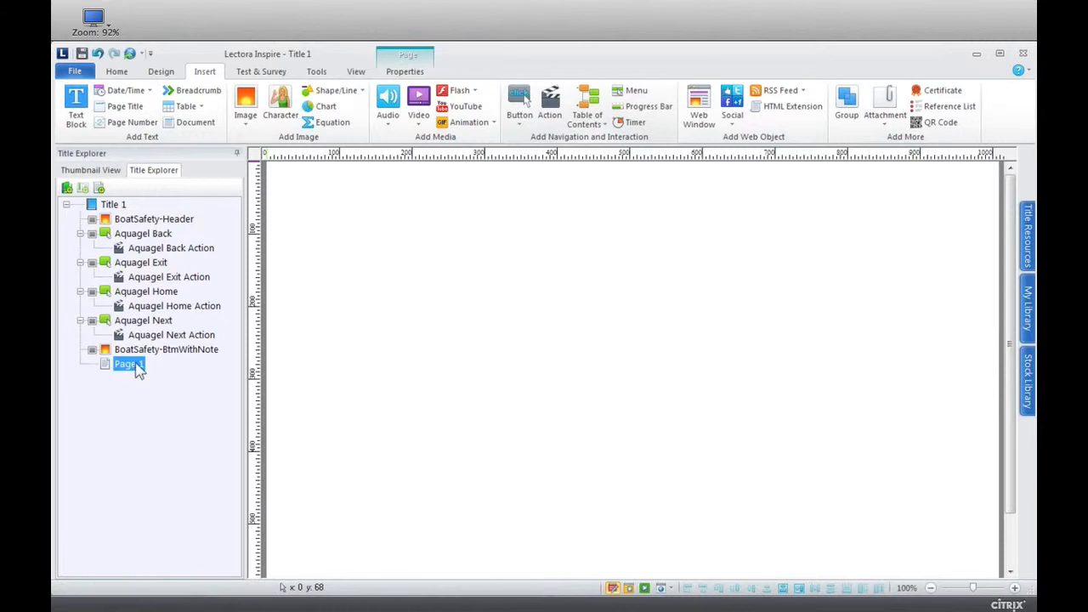
type("Ob")
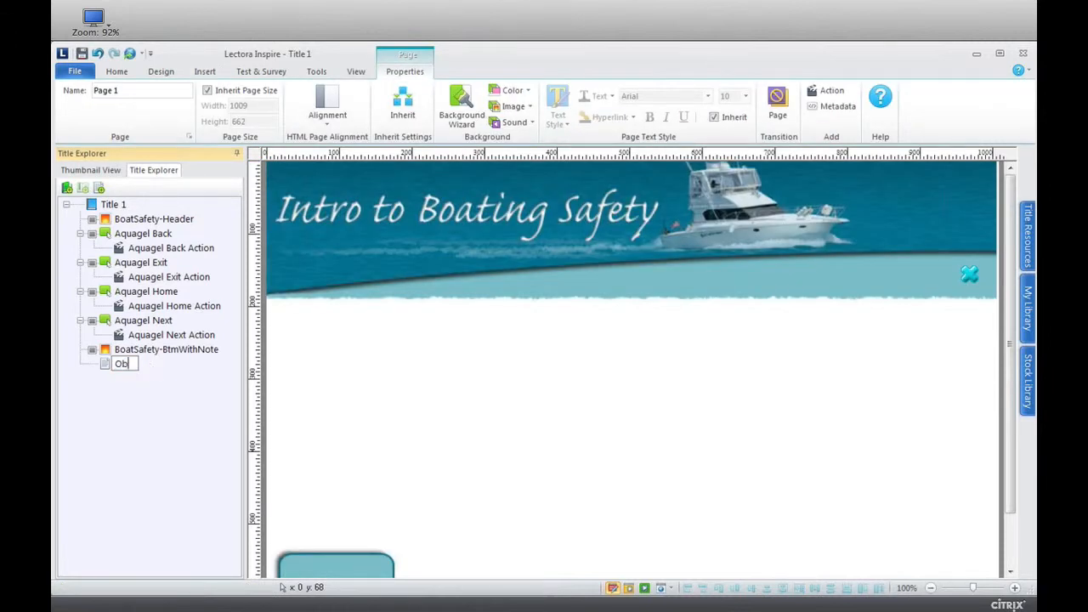
type("jectives")
key("Return")
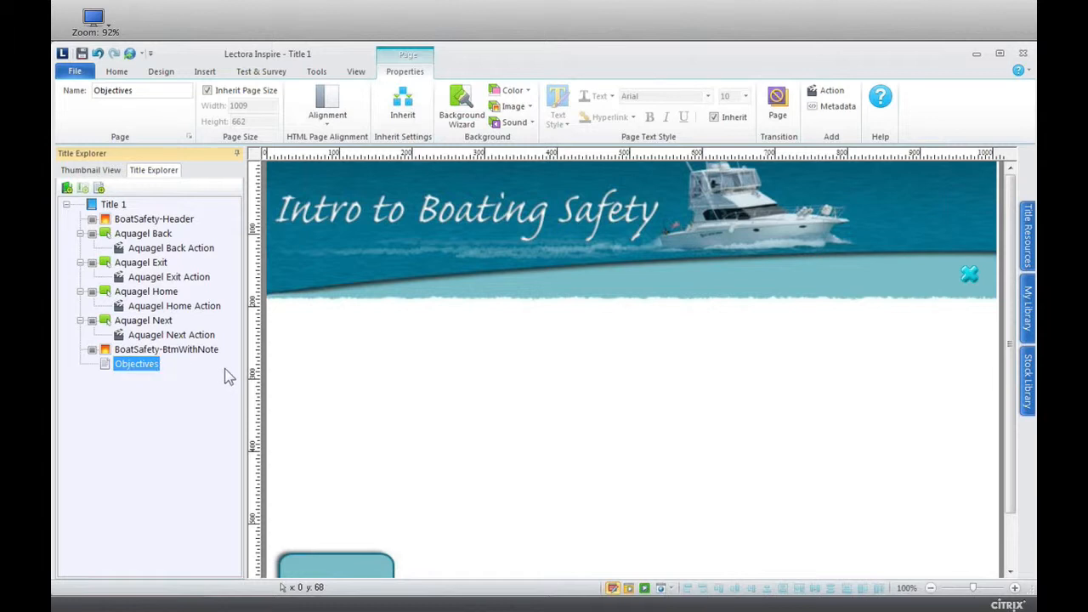
Collapse the Aquagel Next, Home, Exit and Back button entries in the title tree so their actions are hidden.
left_click(80, 321)
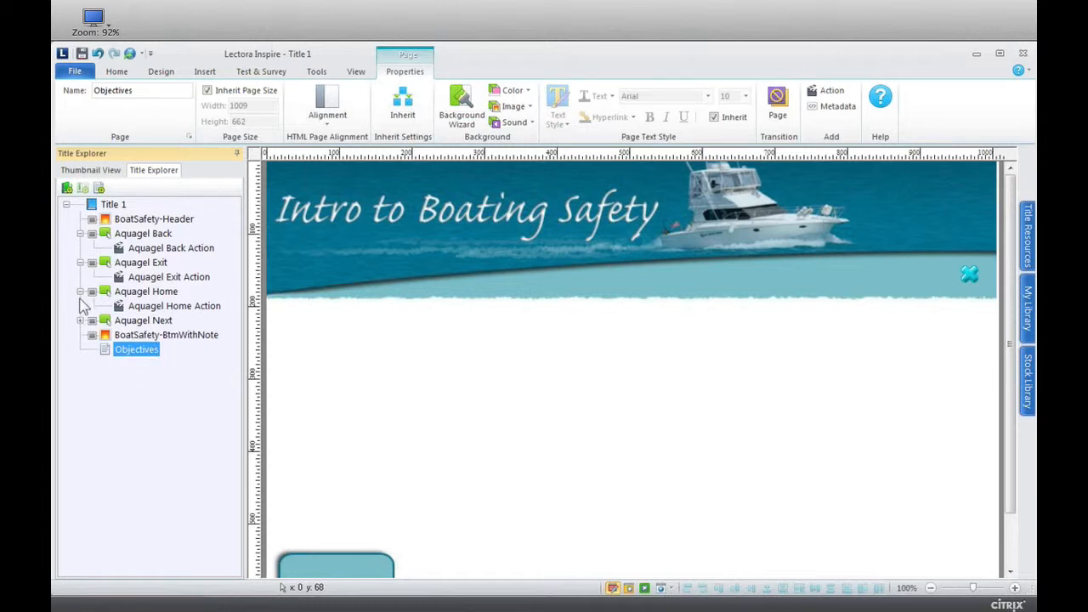
left_click(79, 291)
left_click(80, 263)
left_click(80, 234)
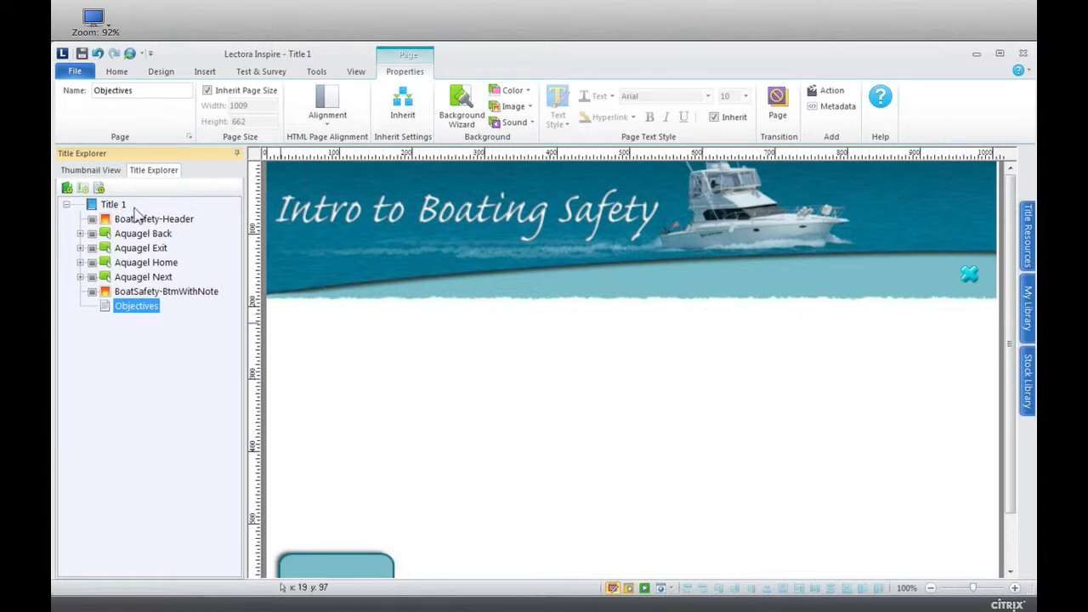
Save the title as a template named Boating Safety Template with the description Title Level Design.
left_click(75, 71)
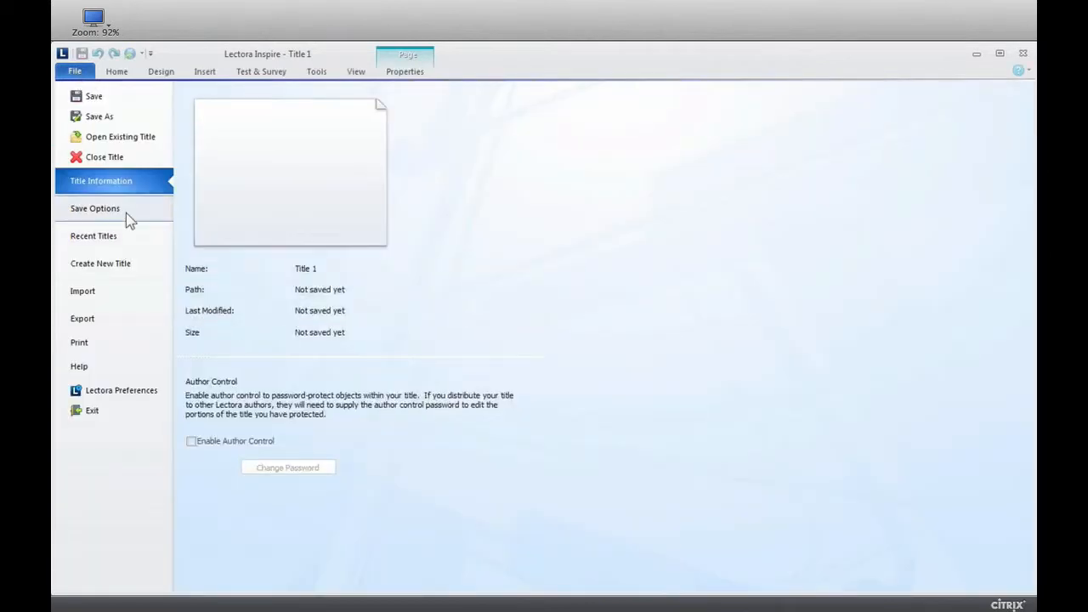
left_click(127, 213)
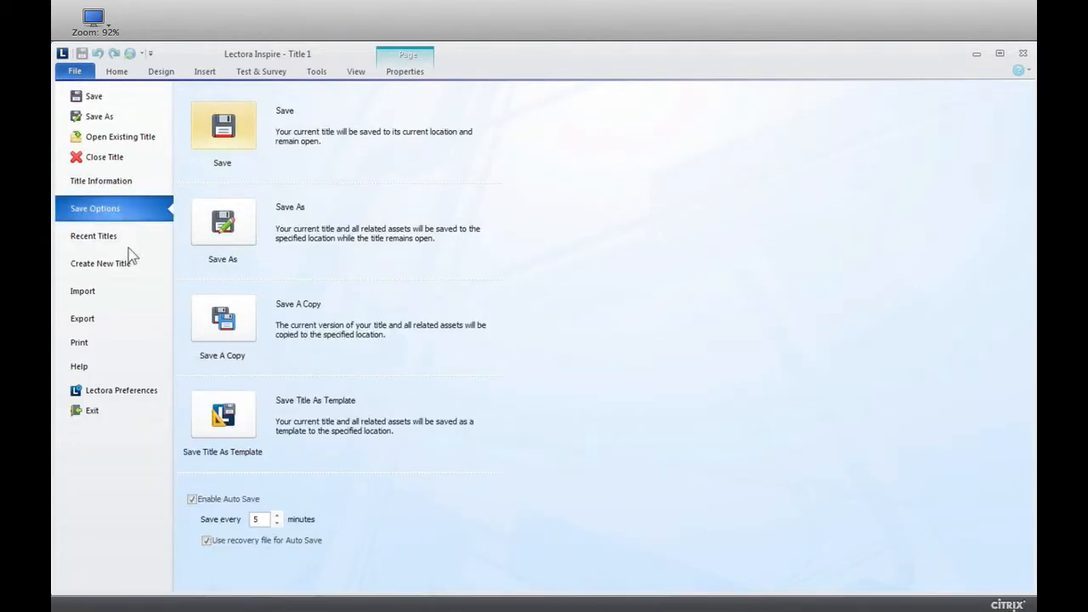
left_click(243, 419)
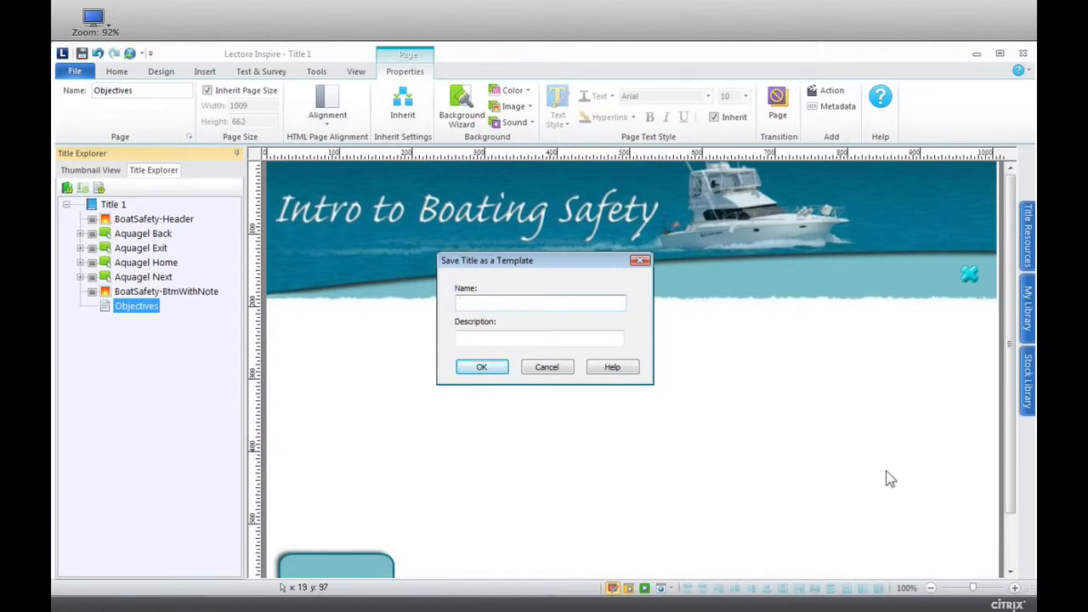
type("Boating Safety Template")
key("Tab")
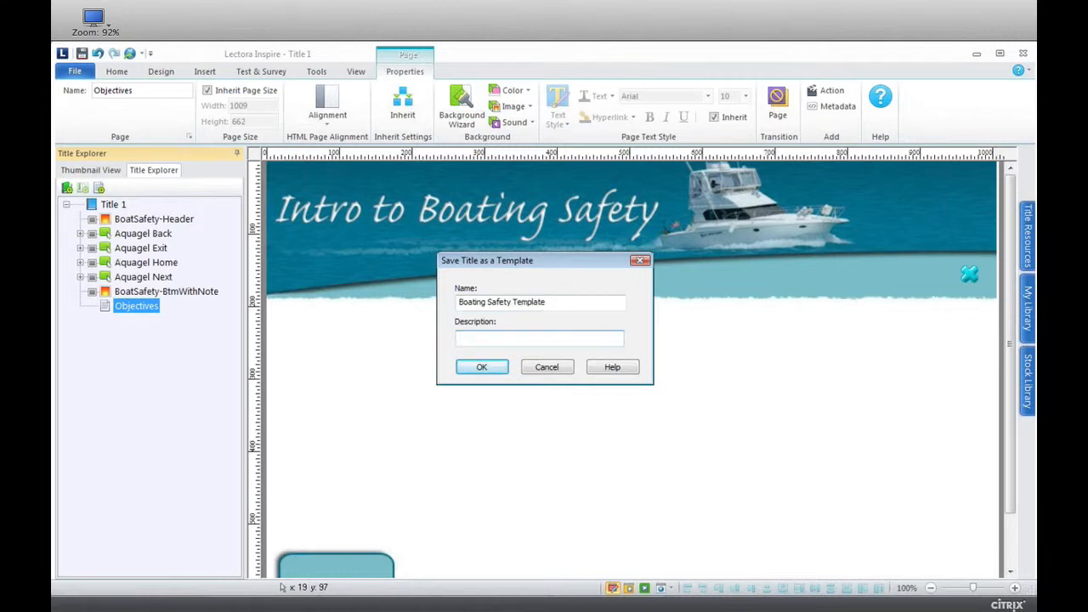
type("Title Level Design")
left_click(498, 368)
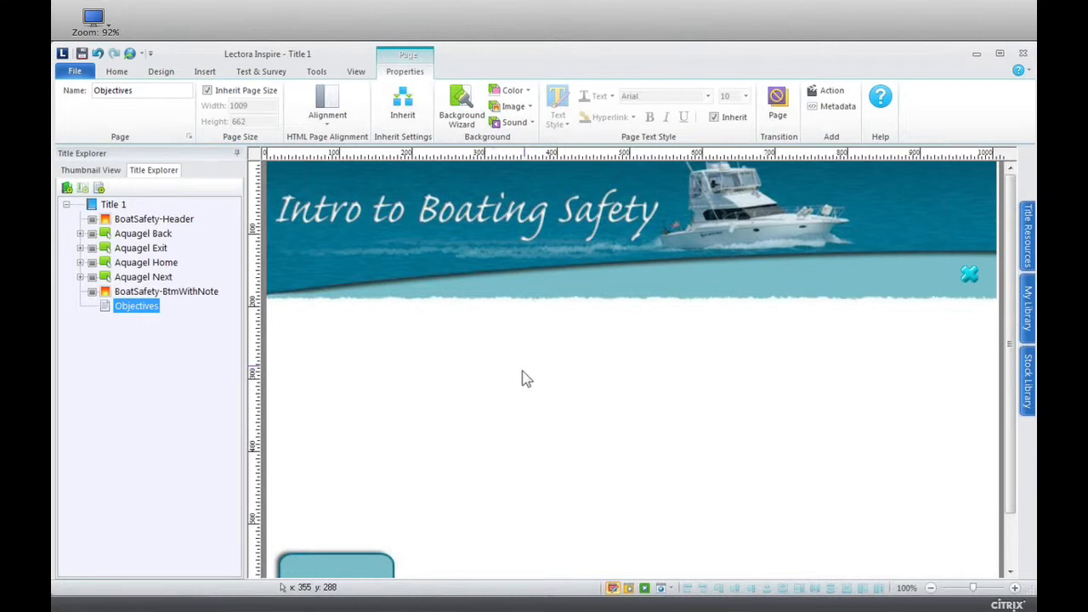
left_click(71, 75)
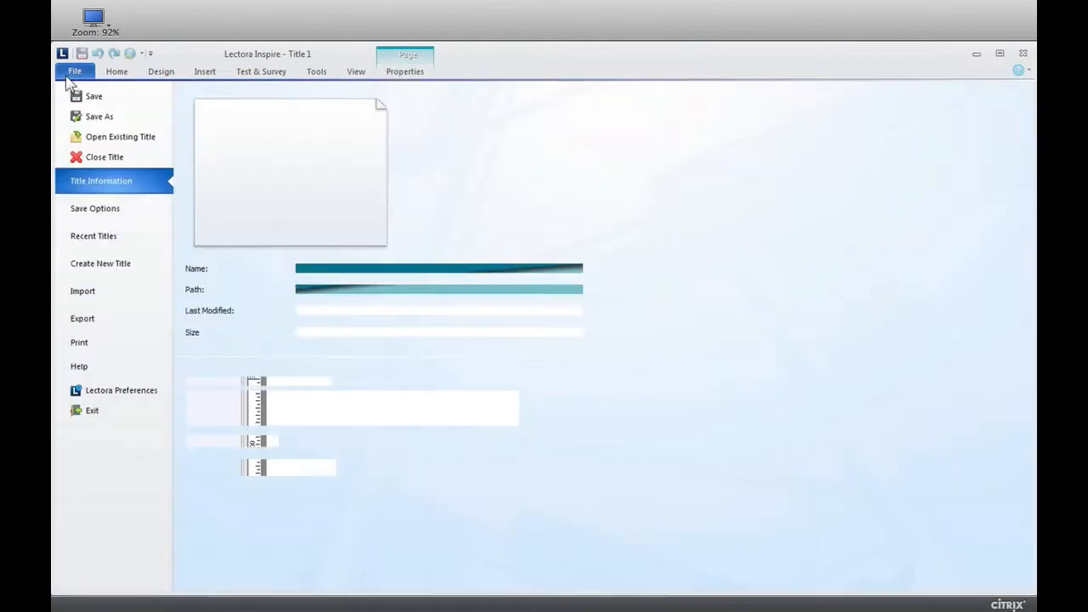
left_click(118, 139)
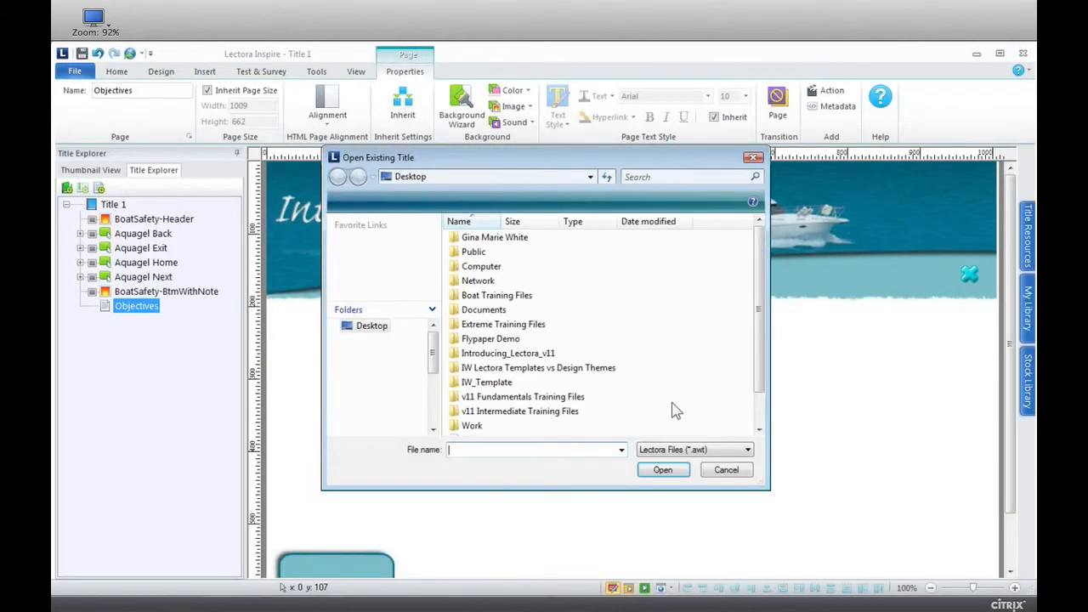
left_click(727, 471)
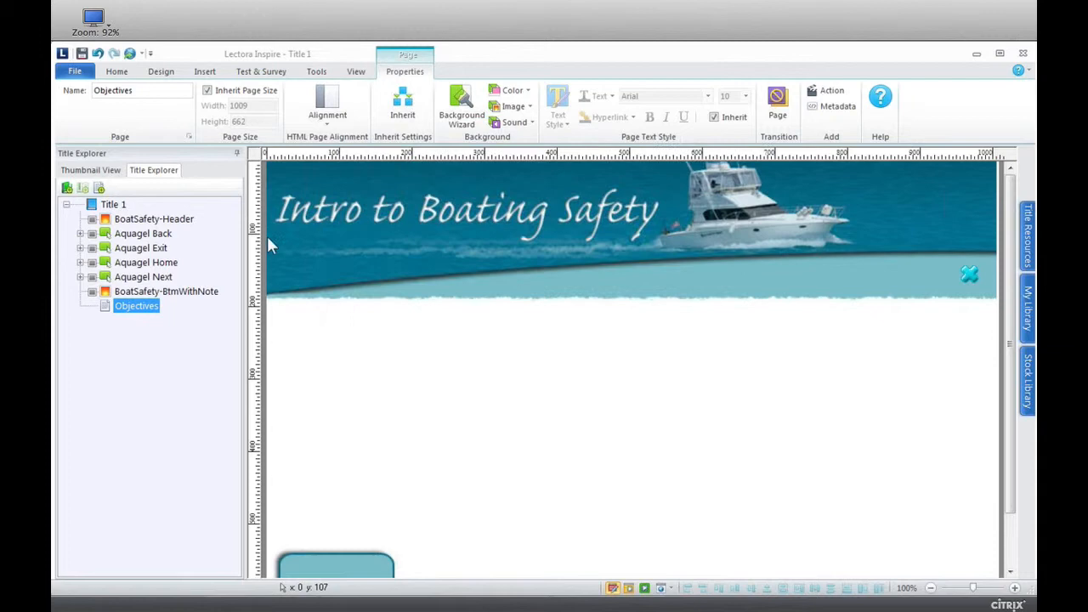
Create a new title from the saved Healthy Living Mobile template, collapse its home page and display the title-level objects.
left_click(76, 73)
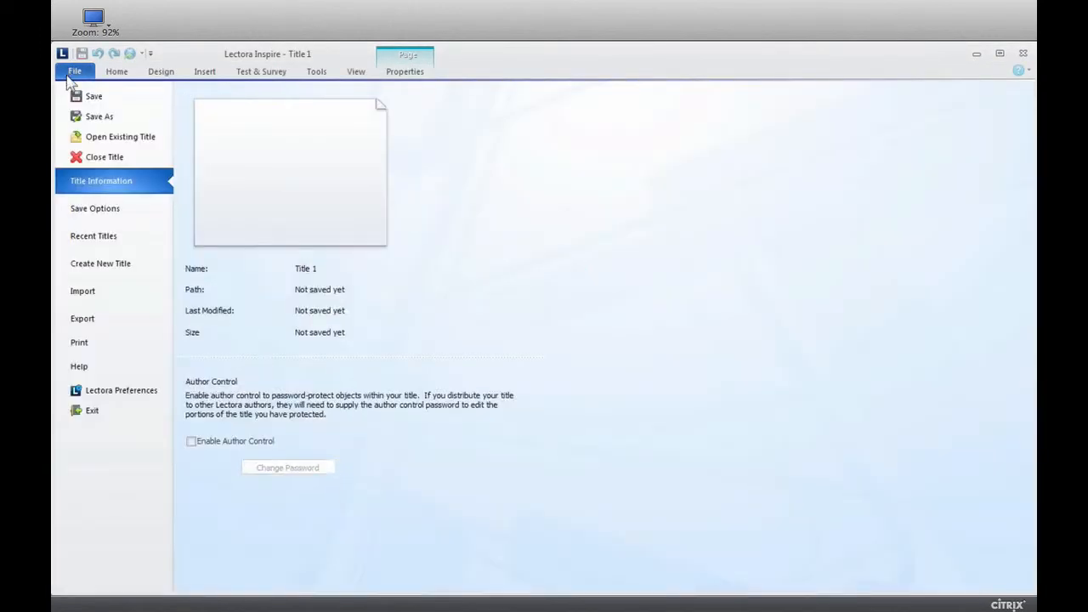
left_click(122, 268)
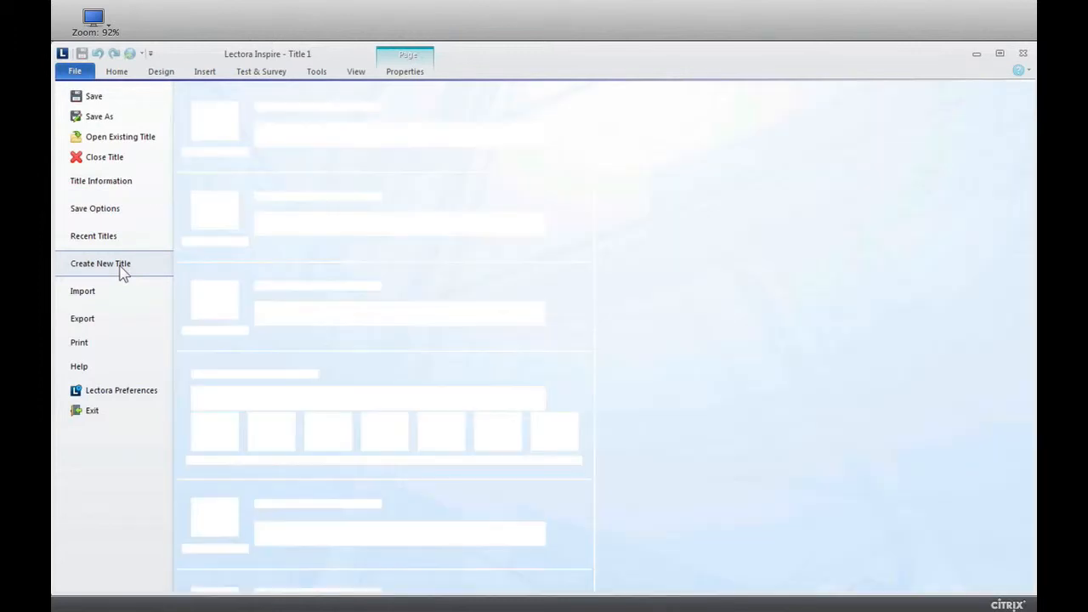
left_click(211, 520)
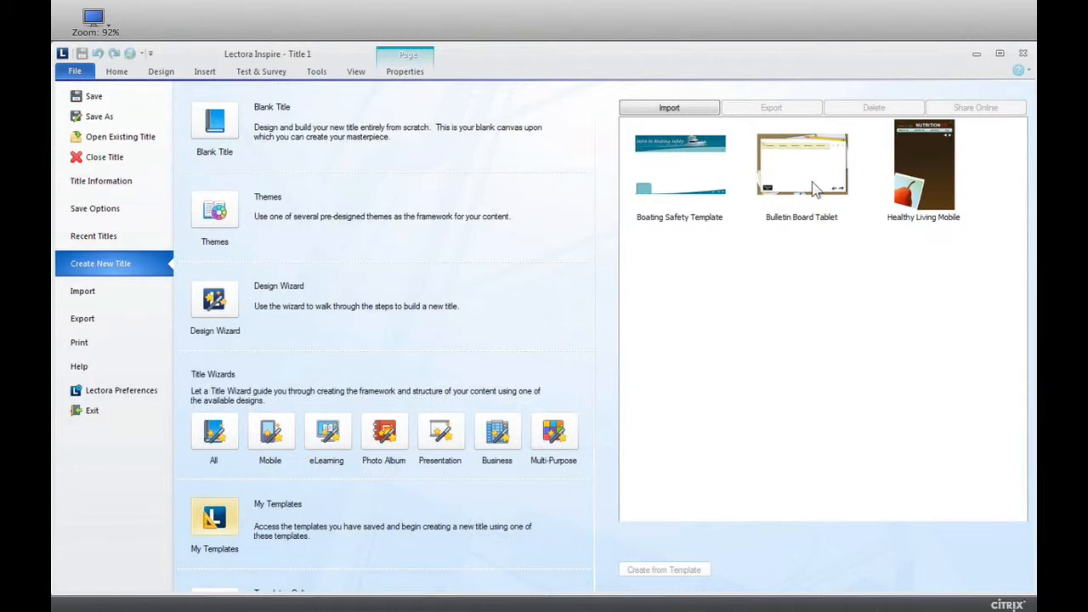
left_click(932, 165)
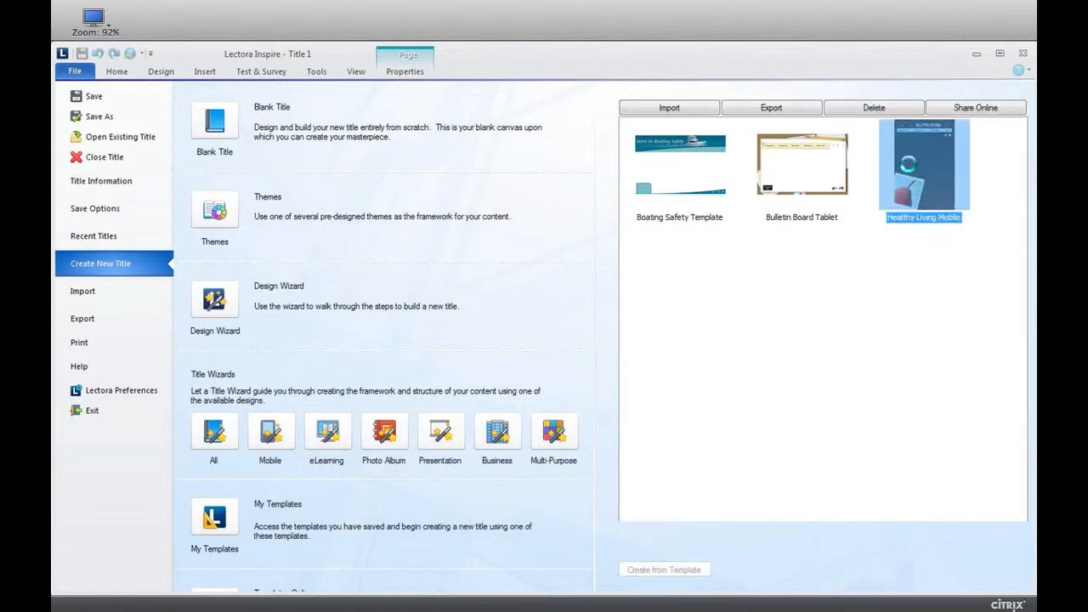
left_click(562, 357)
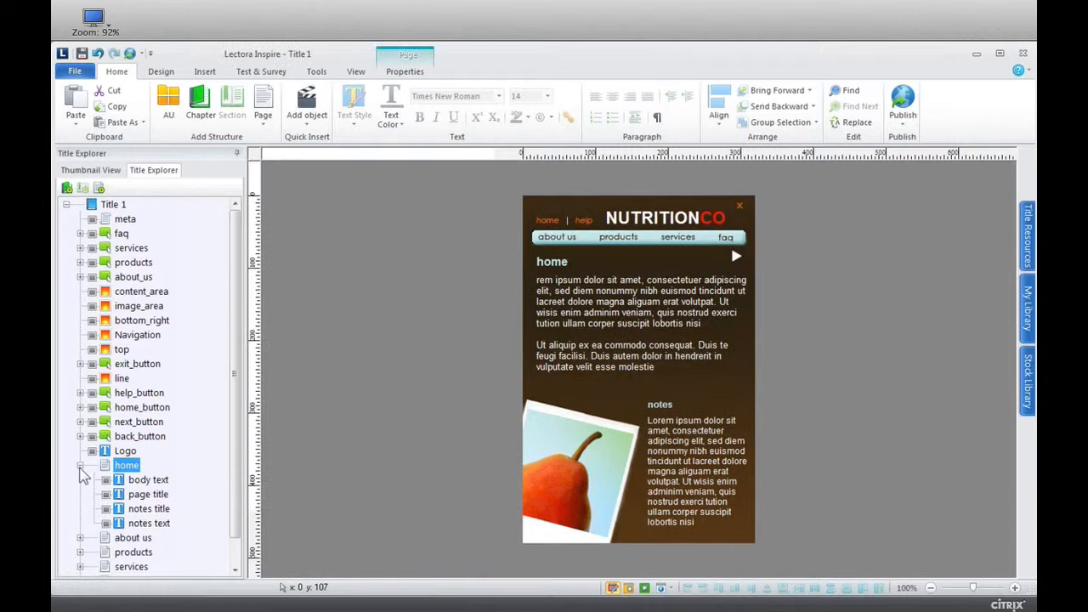
left_click(80, 465)
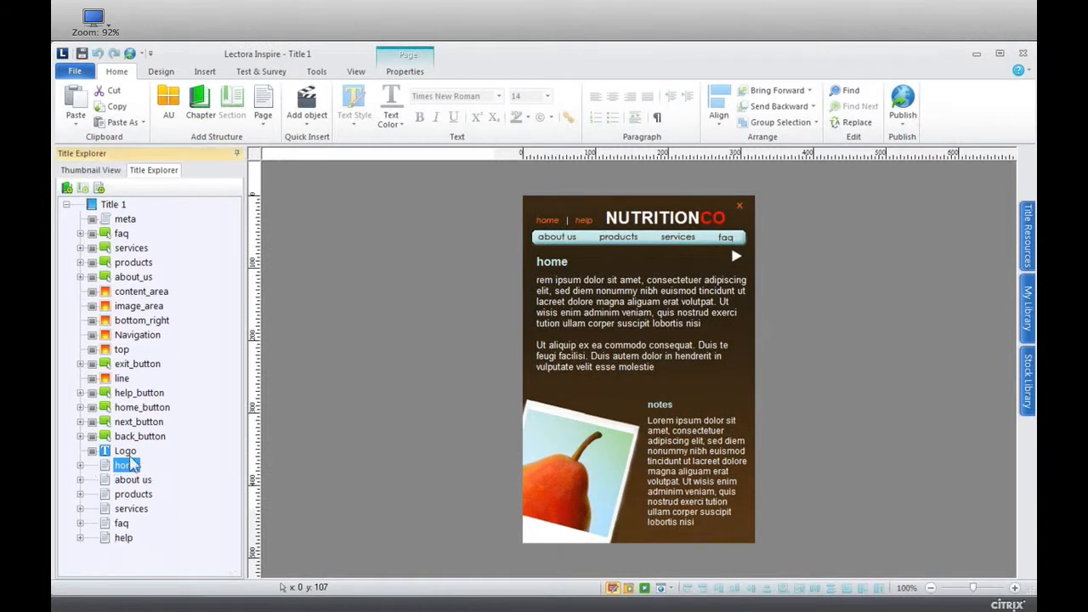
left_click(111, 204)
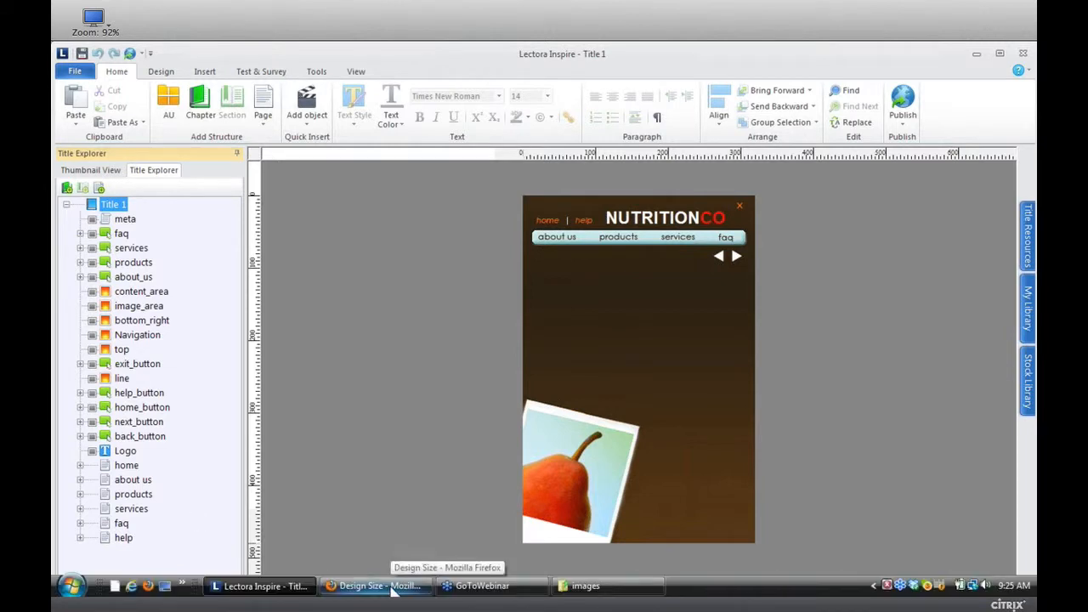
Switch to the Firefox presentation and advance from the Design Size slide to the slide on saving a template as a design theme.
left_click(393, 587)
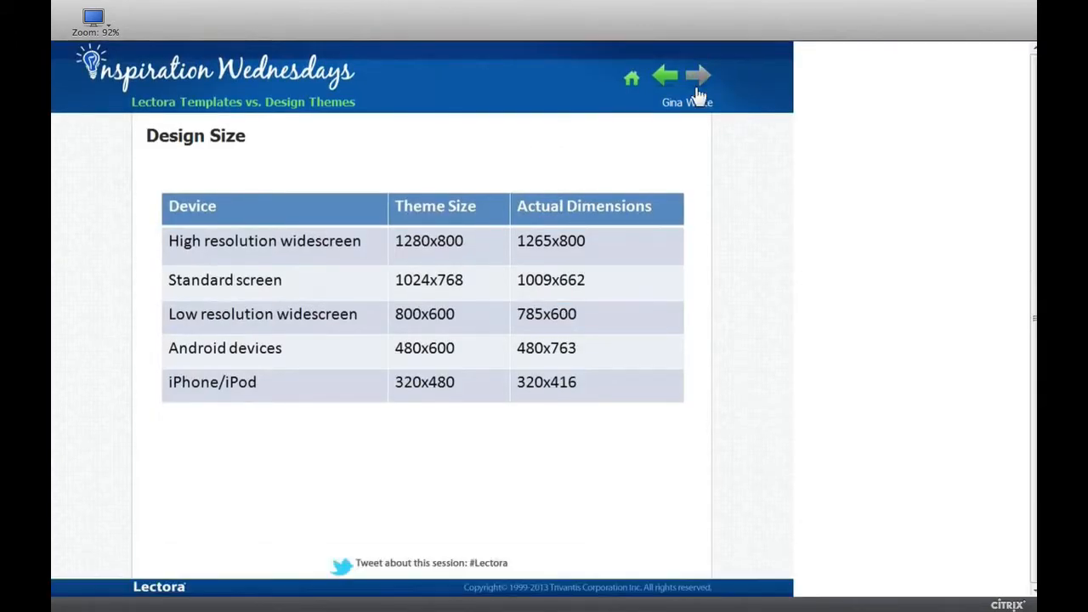
left_click(697, 77)
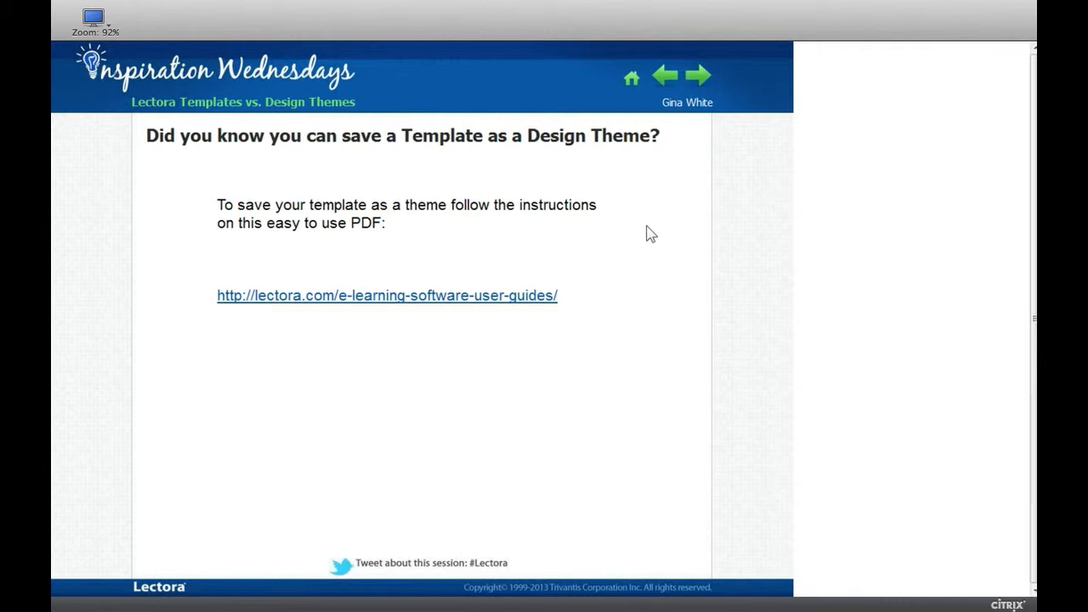
Look up the Lectora V11 Creating Custom Themes guide through the slide's user guides link and return to the presentation's Themes vs. Templates slide.
left_click(427, 309)
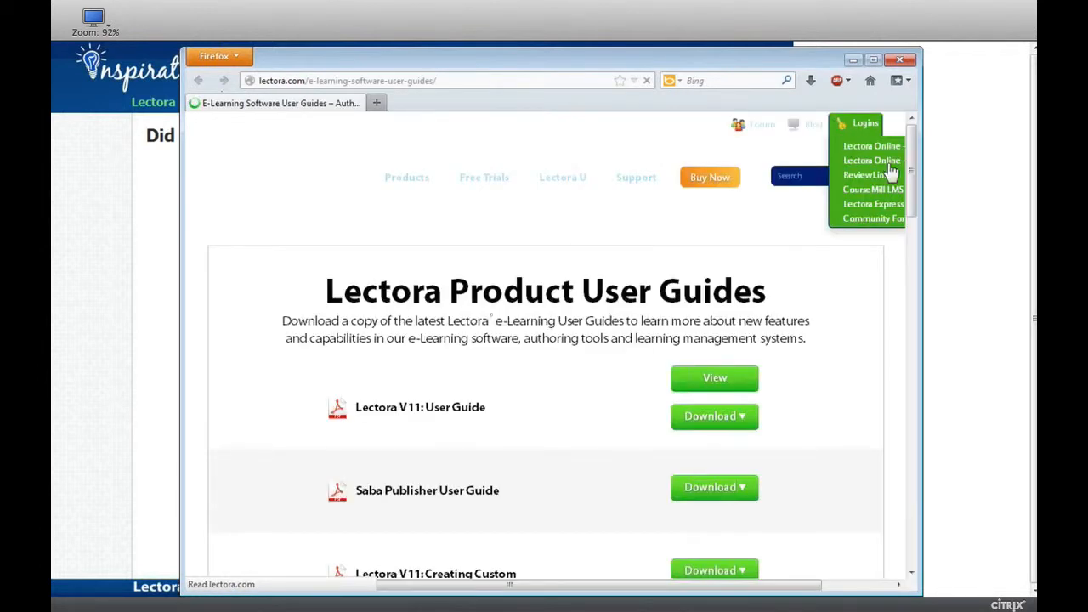
left_click_drag(917, 156, 917, 251)
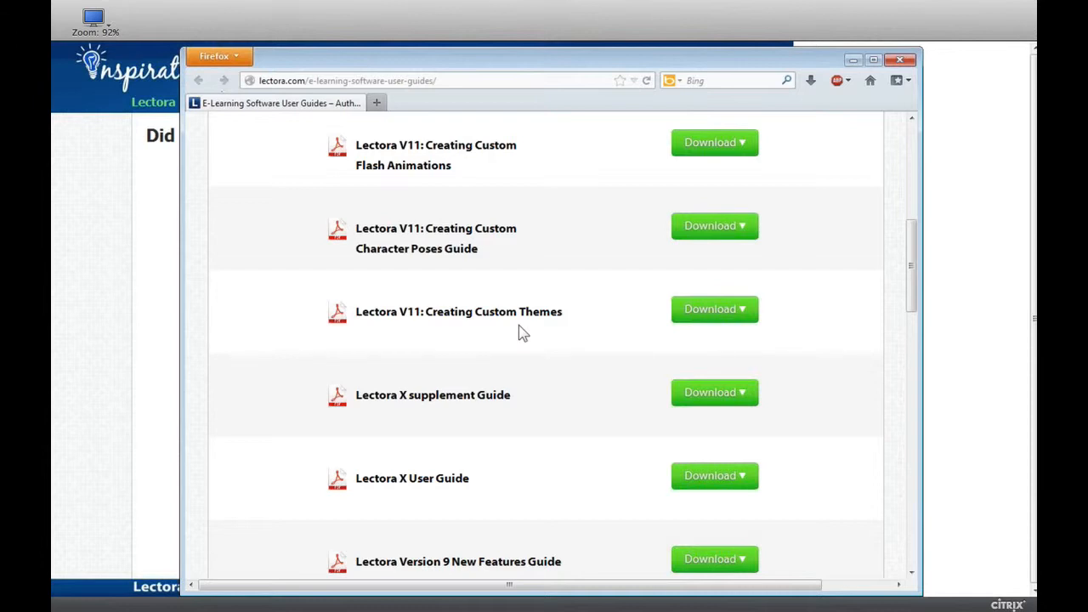
left_click(901, 60)
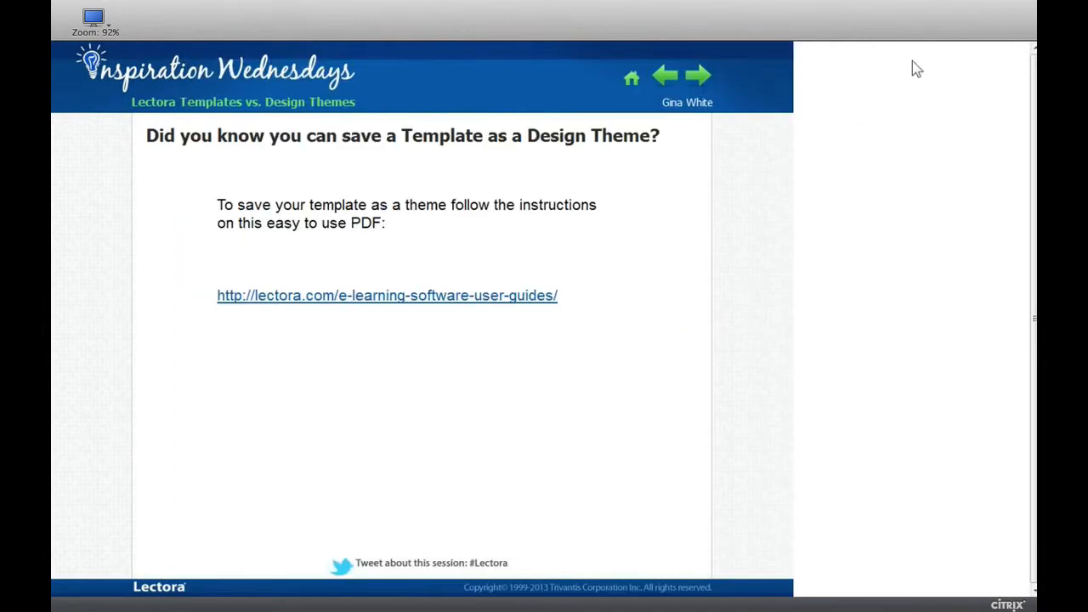
left_click(698, 78)
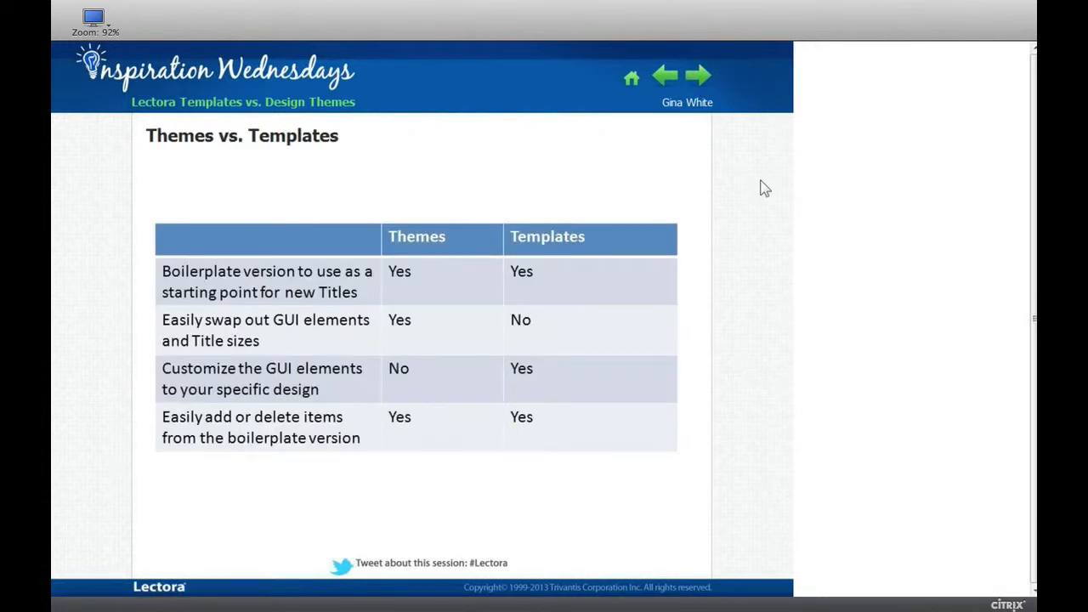